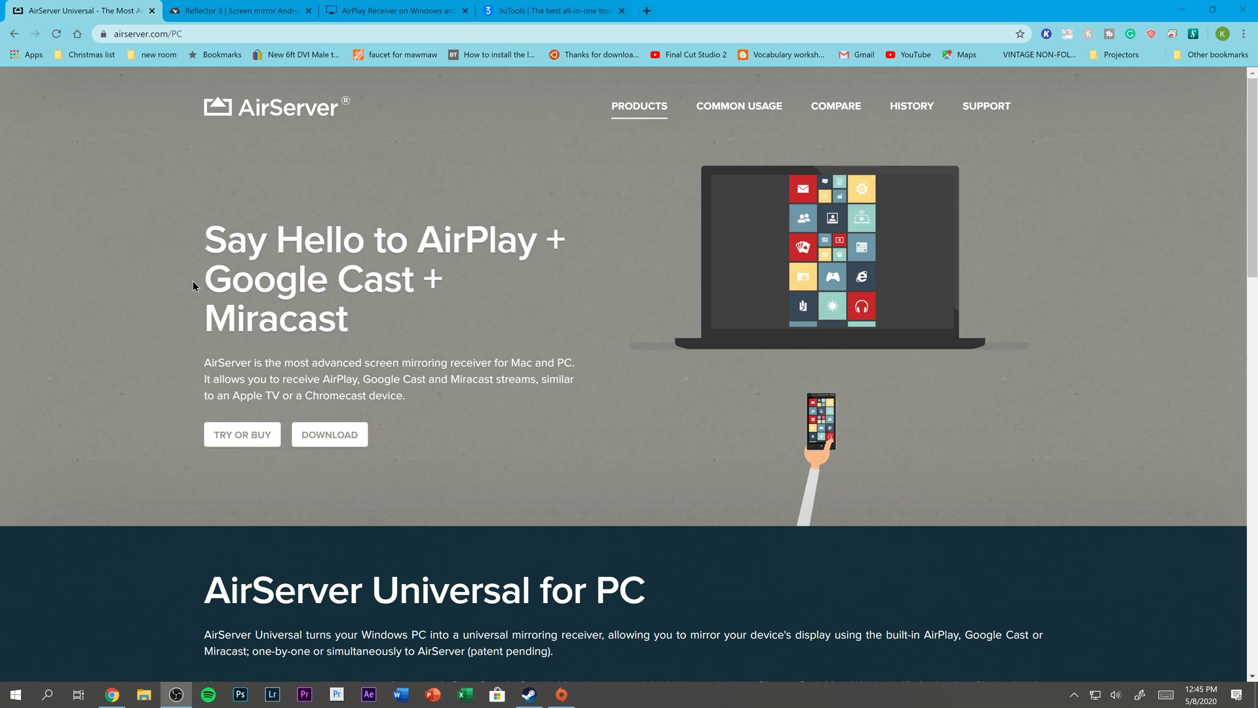
Go to the Reflector 3 tab, then the 'AirPlay Receiver on Windows' LonelyScreen tab.
{"action": "left_click", "coordinate": [240, 11]}
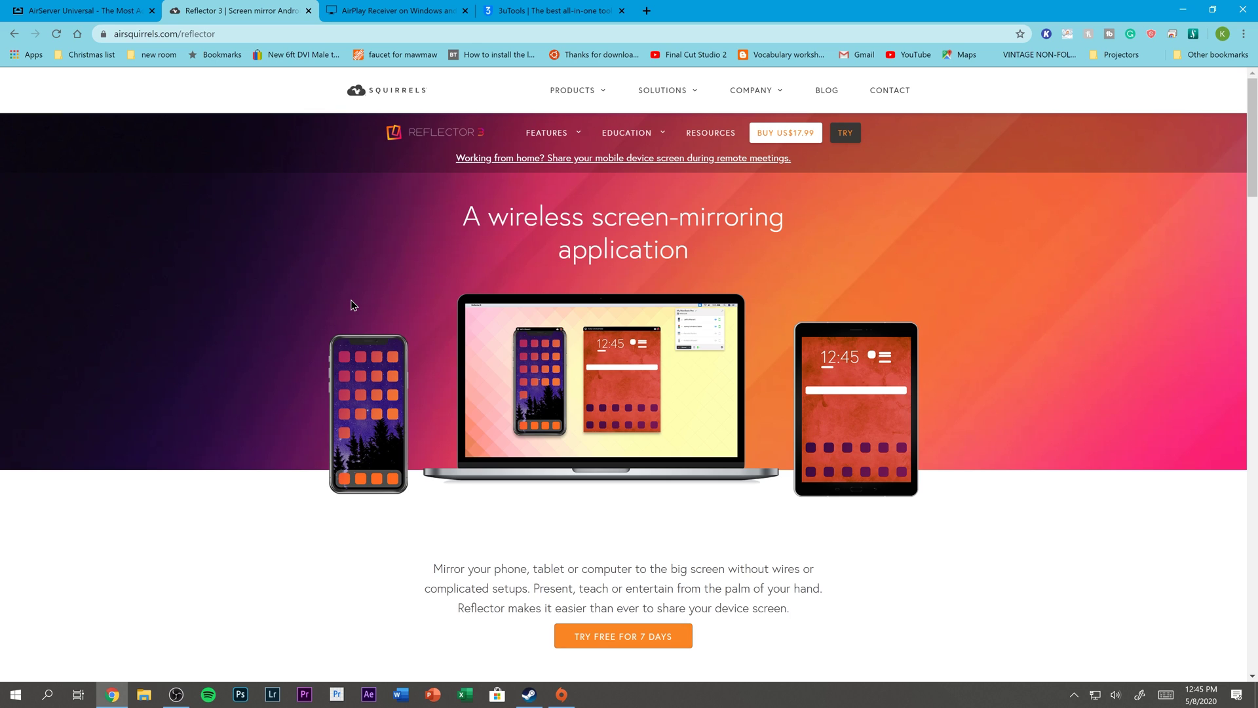
{"action": "left_click", "coordinate": [387, 9]}
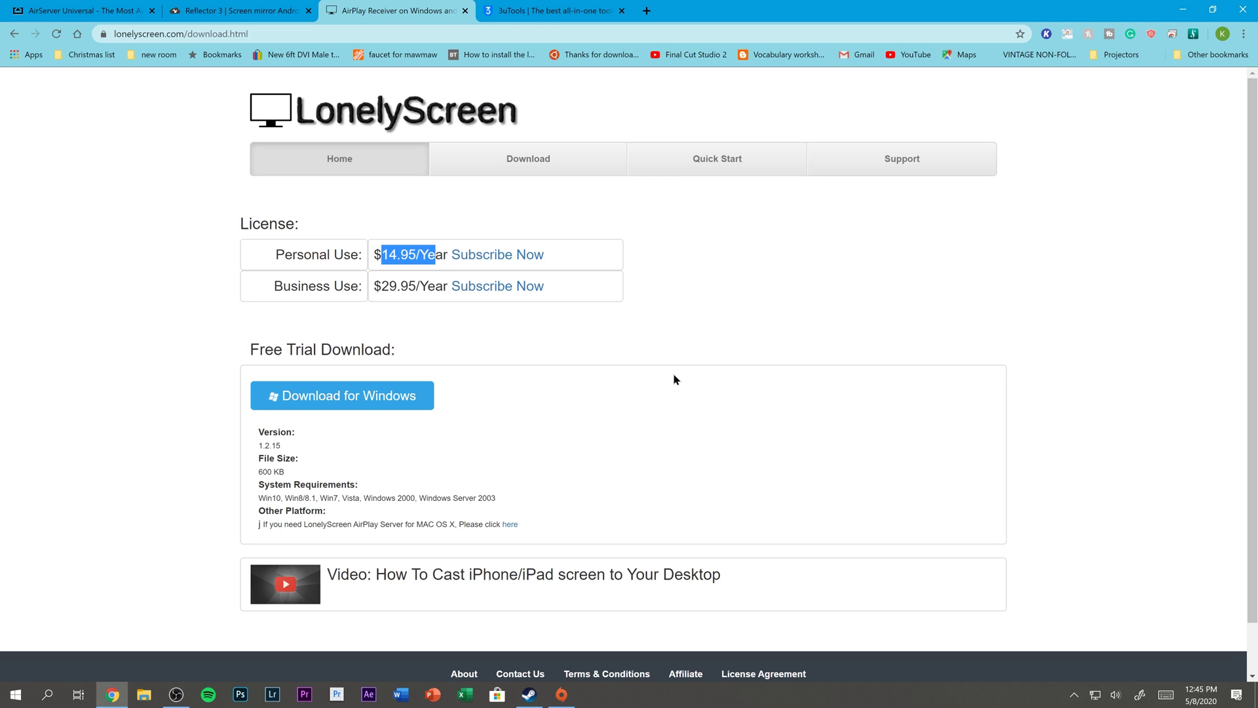
Highlight the $14.95/Year personal and $29.95/Year business prices, then go to the 3uTools tab.
{"action": "left_click", "coordinate": [830, 297]}
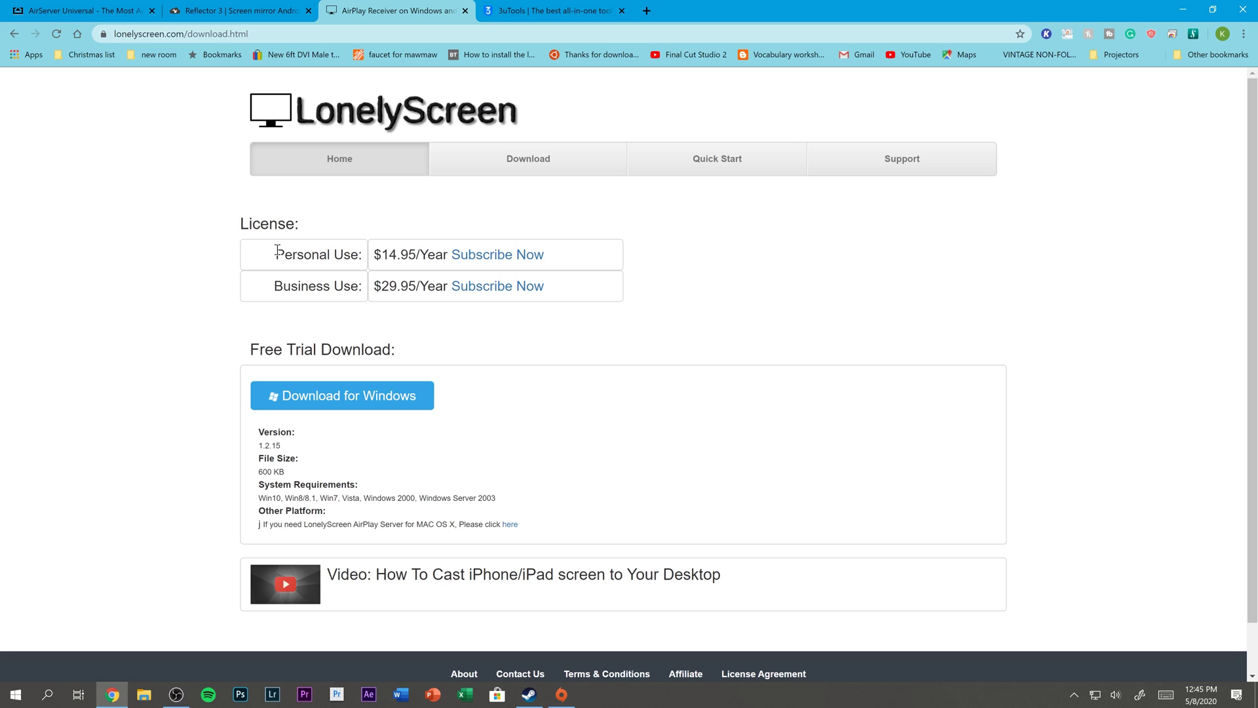
{"action": "left_click_drag", "start_coordinate": [374, 249], "coordinate": [443, 254]}
{"action": "left_click_drag", "start_coordinate": [374, 285], "coordinate": [443, 306]}
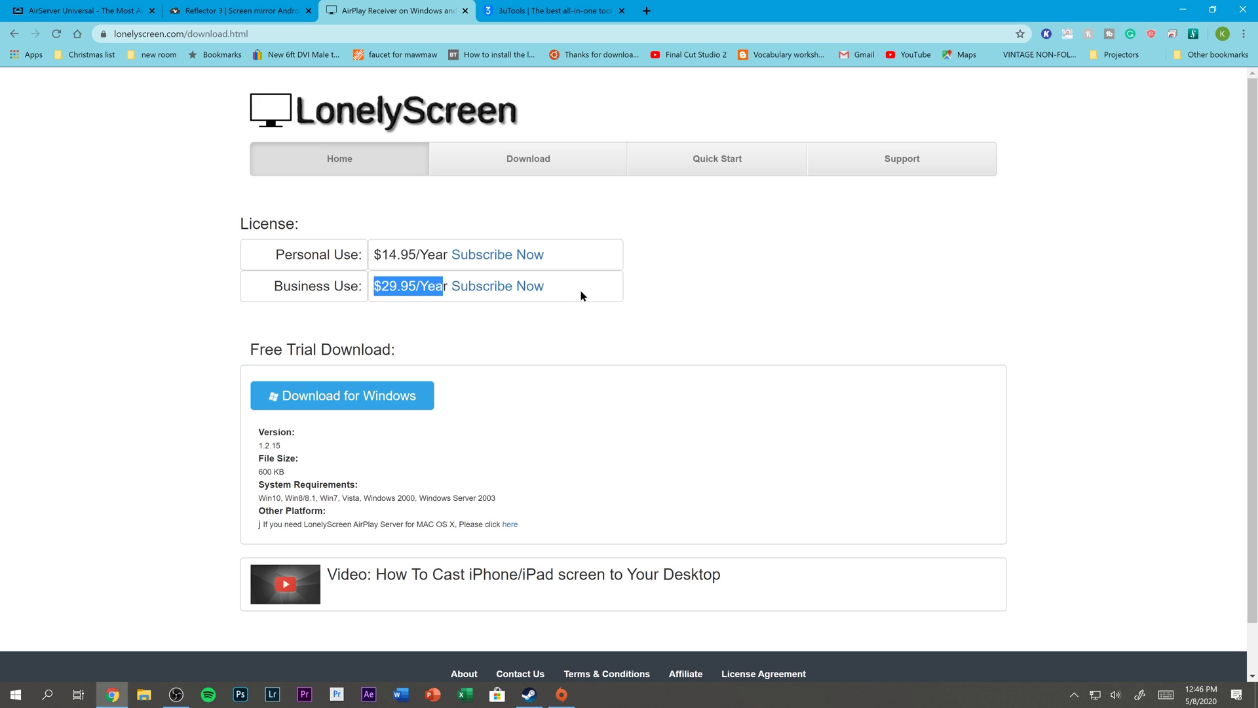
{"action": "left_click", "coordinate": [554, 11]}
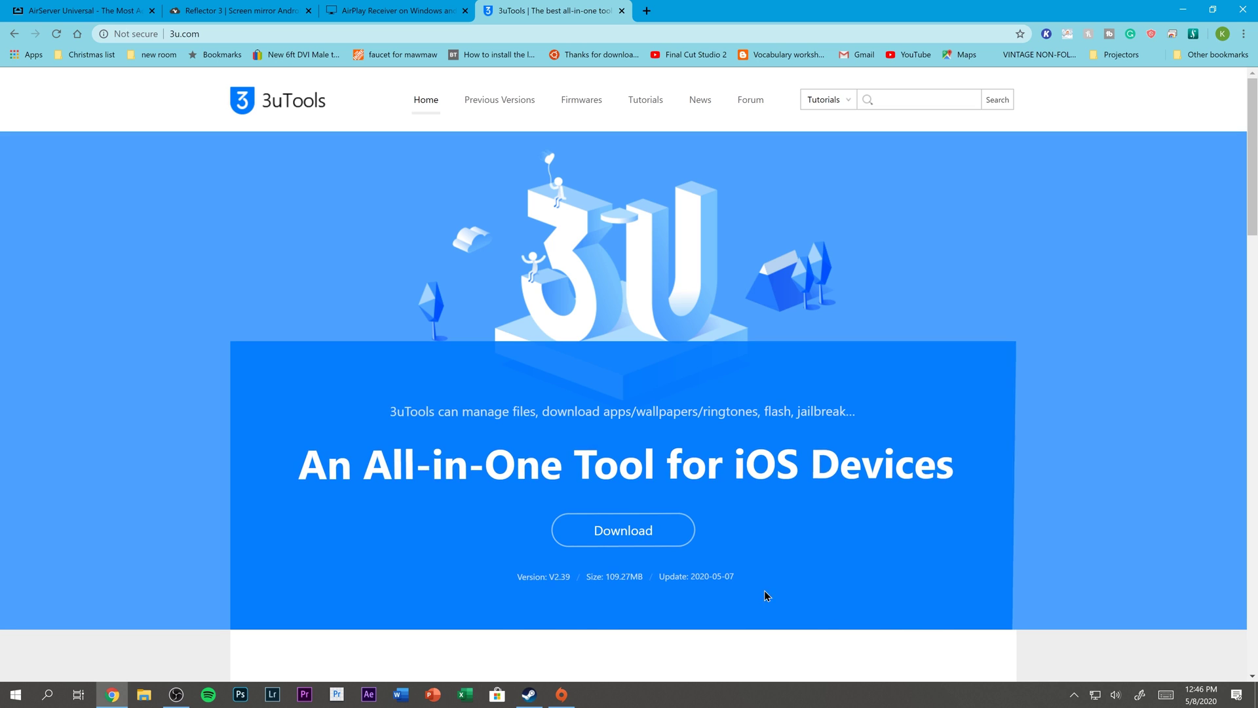
{"action": "scroll", "coordinate": [766, 591], "scroll_direction": "down", "scroll_amount": 4}
{"action": "scroll", "coordinate": [744, 542], "scroll_direction": "up", "scroll_amount": 1}
{"action": "scroll", "coordinate": [744, 564], "scroll_direction": "down", "scroll_amount": 5}
{"action": "scroll", "coordinate": [1127, 553], "scroll_direction": "down", "scroll_amount": 3}
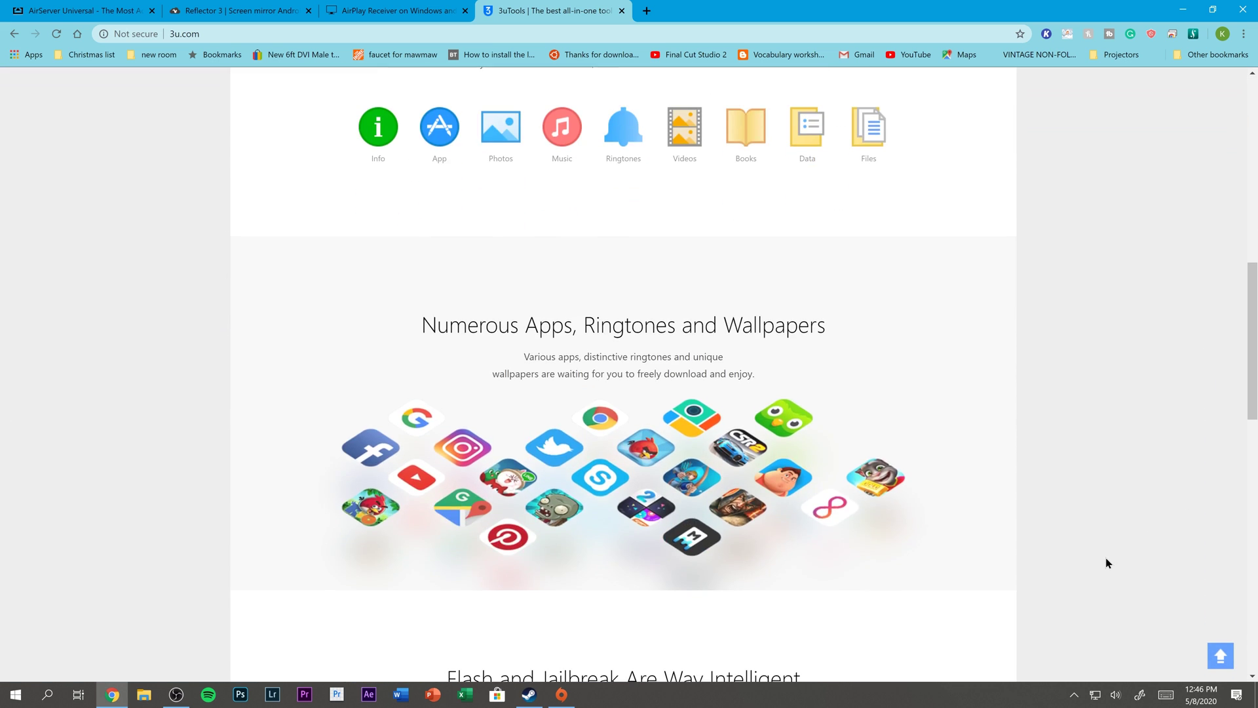
{"action": "scroll", "coordinate": [1109, 561], "scroll_direction": "up", "scroll_amount": 4}
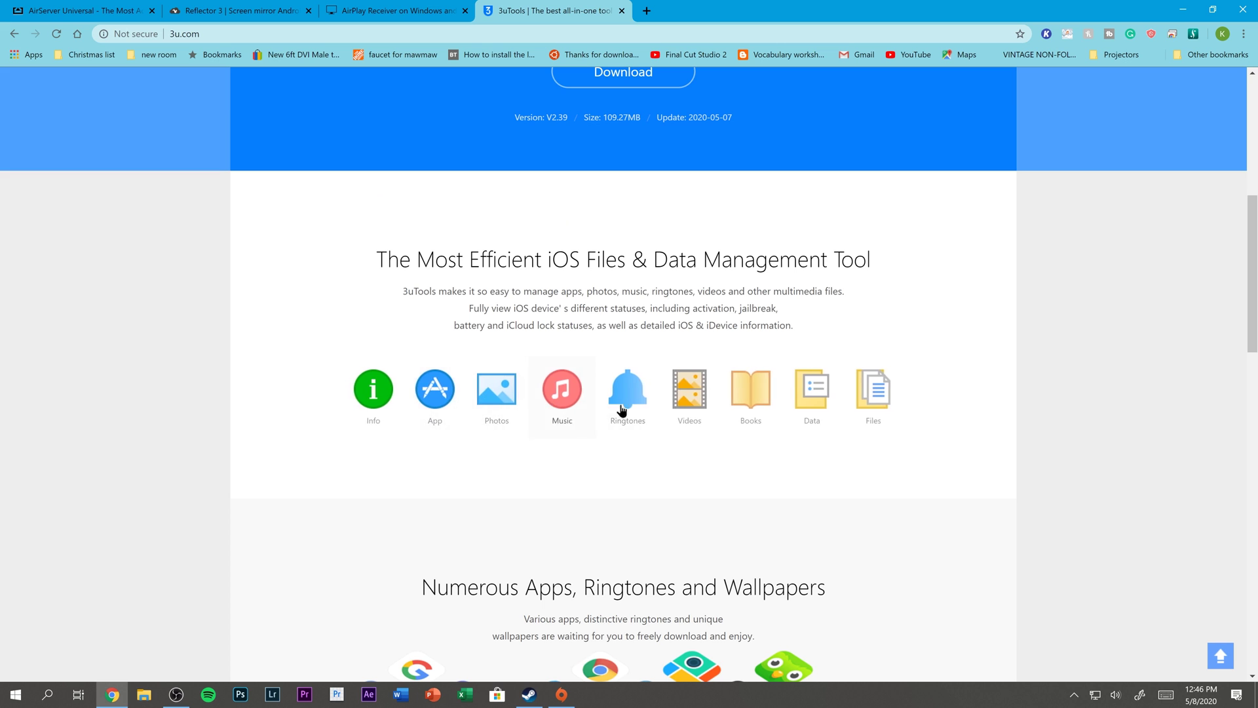
{"action": "scroll", "coordinate": [1071, 488], "scroll_direction": "down", "scroll_amount": 8}
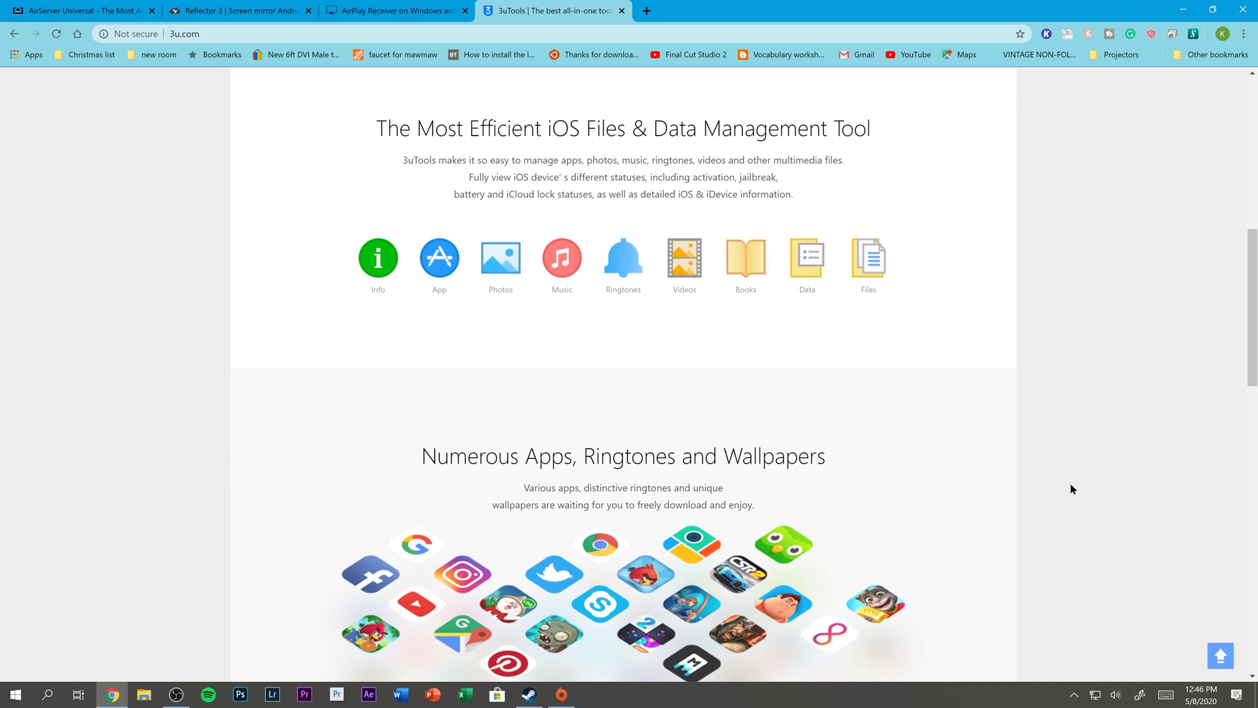
{"action": "scroll", "coordinate": [1067, 492], "scroll_direction": "down", "scroll_amount": 4}
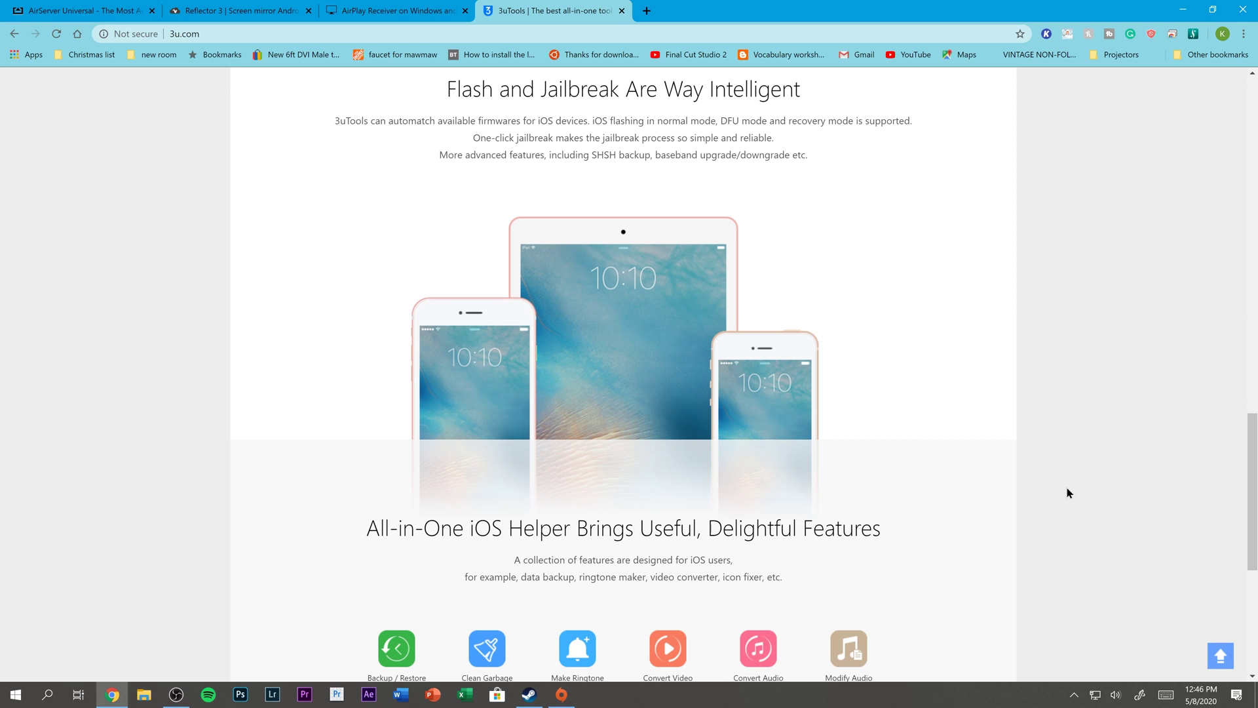
{"action": "scroll", "coordinate": [1025, 548], "scroll_direction": "down", "scroll_amount": 6}
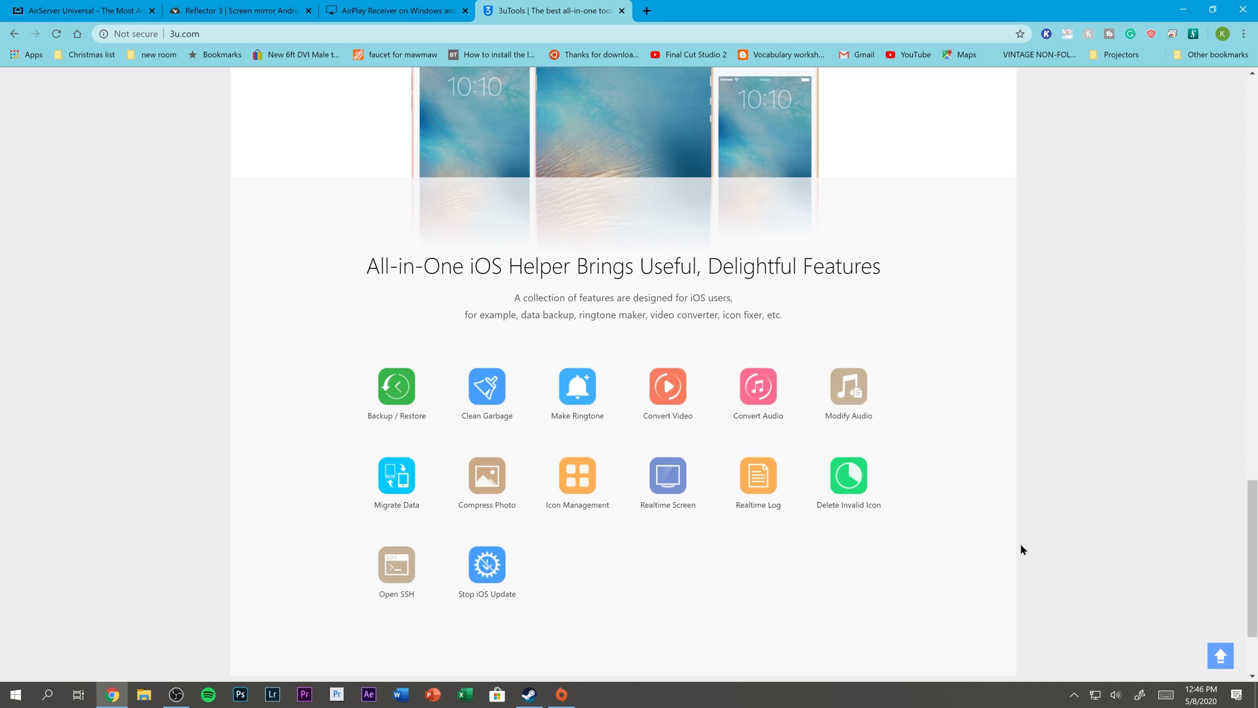
{"action": "scroll", "coordinate": [1021, 545], "scroll_direction": "up", "scroll_amount": 20}
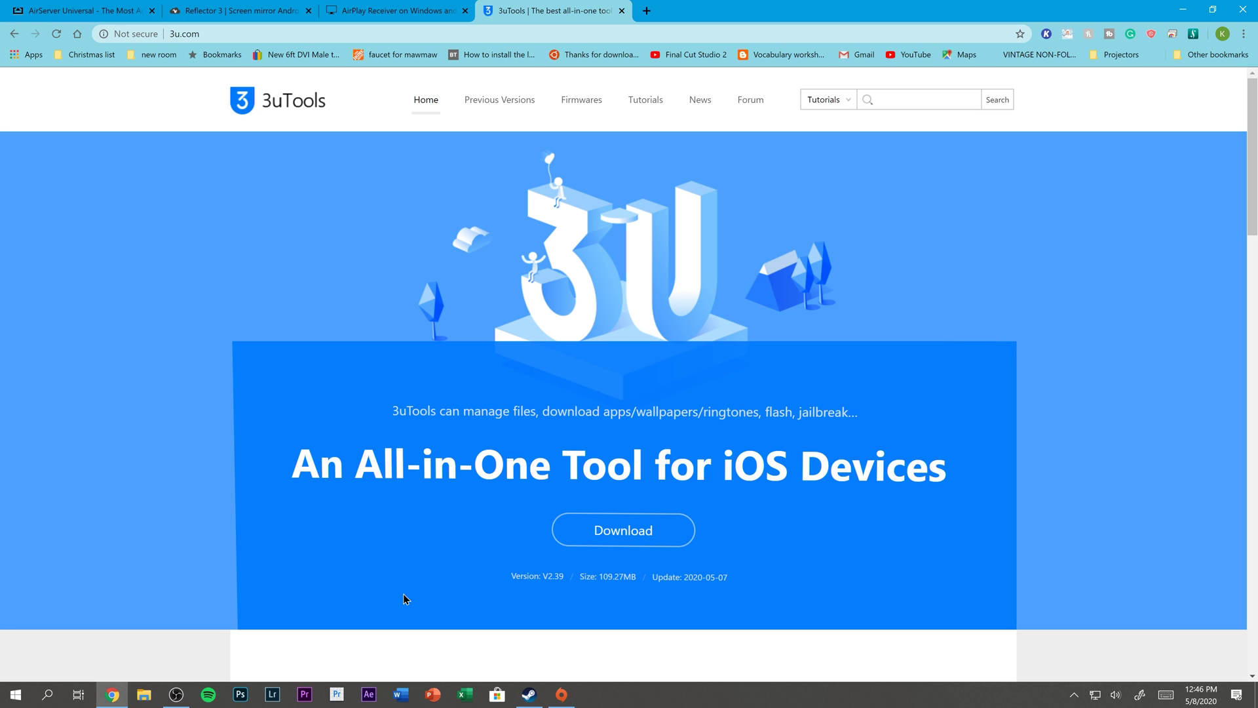
Save 3uTools_v2.39.032_Setup.exe over the existing copy and run it past the security warning.
{"action": "left_click", "coordinate": [612, 536]}
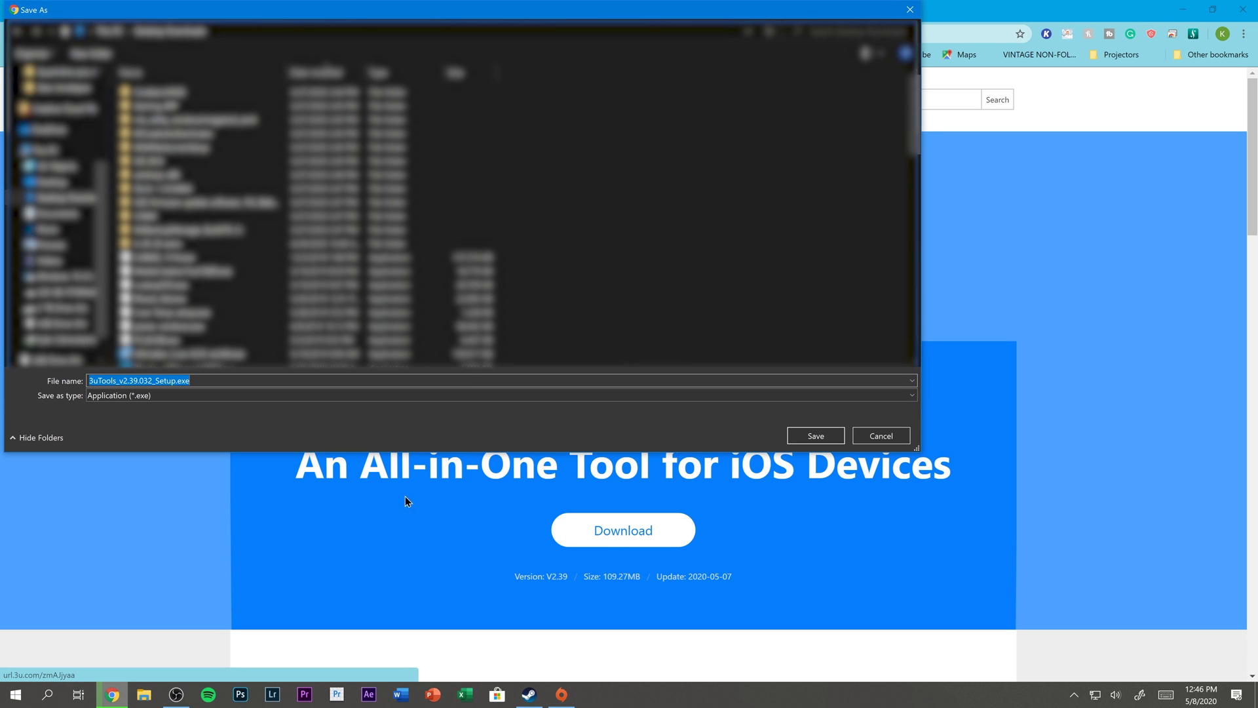
{"action": "left_click", "coordinate": [816, 436]}
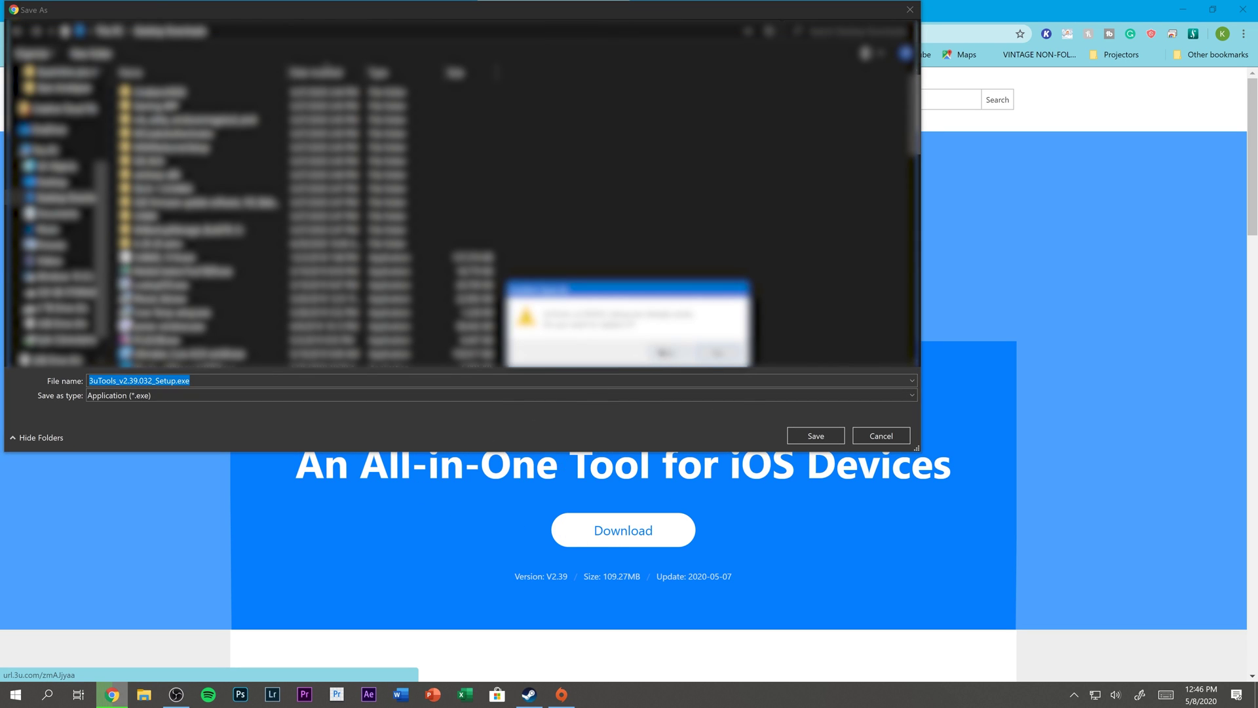
{"action": "left_click", "coordinate": [662, 354]}
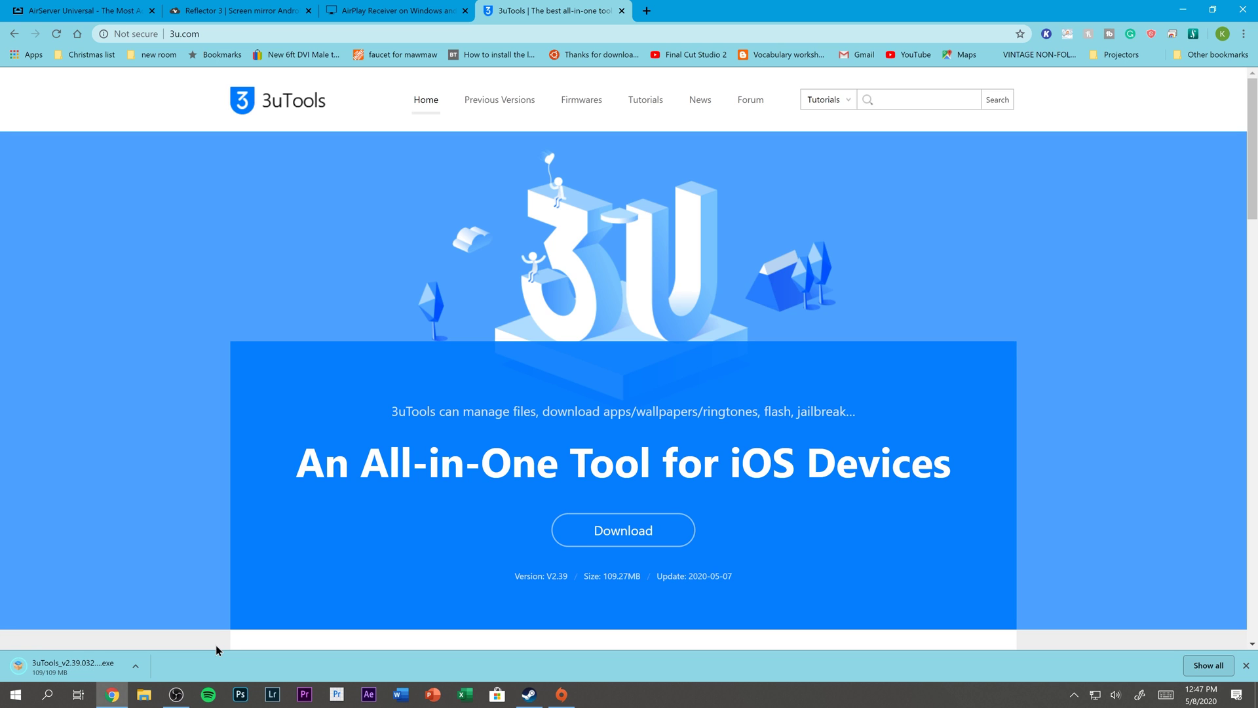
{"action": "left_click", "coordinate": [124, 667]}
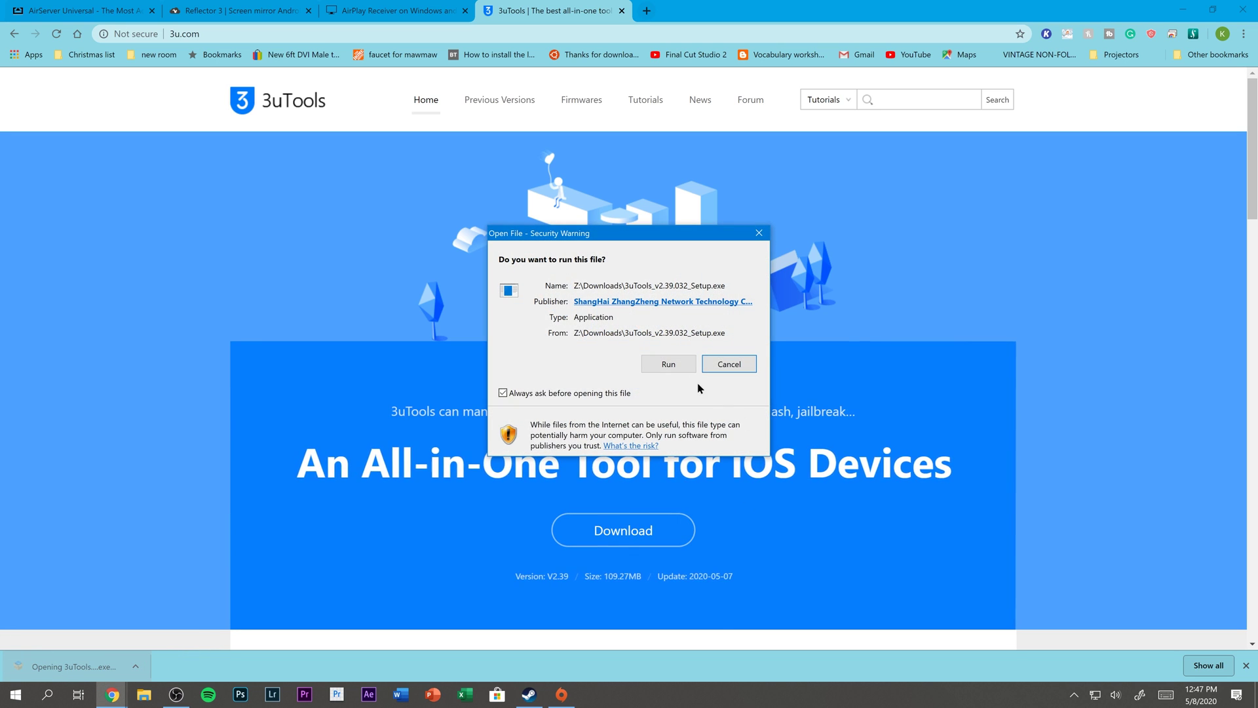
{"action": "left_click", "coordinate": [669, 365]}
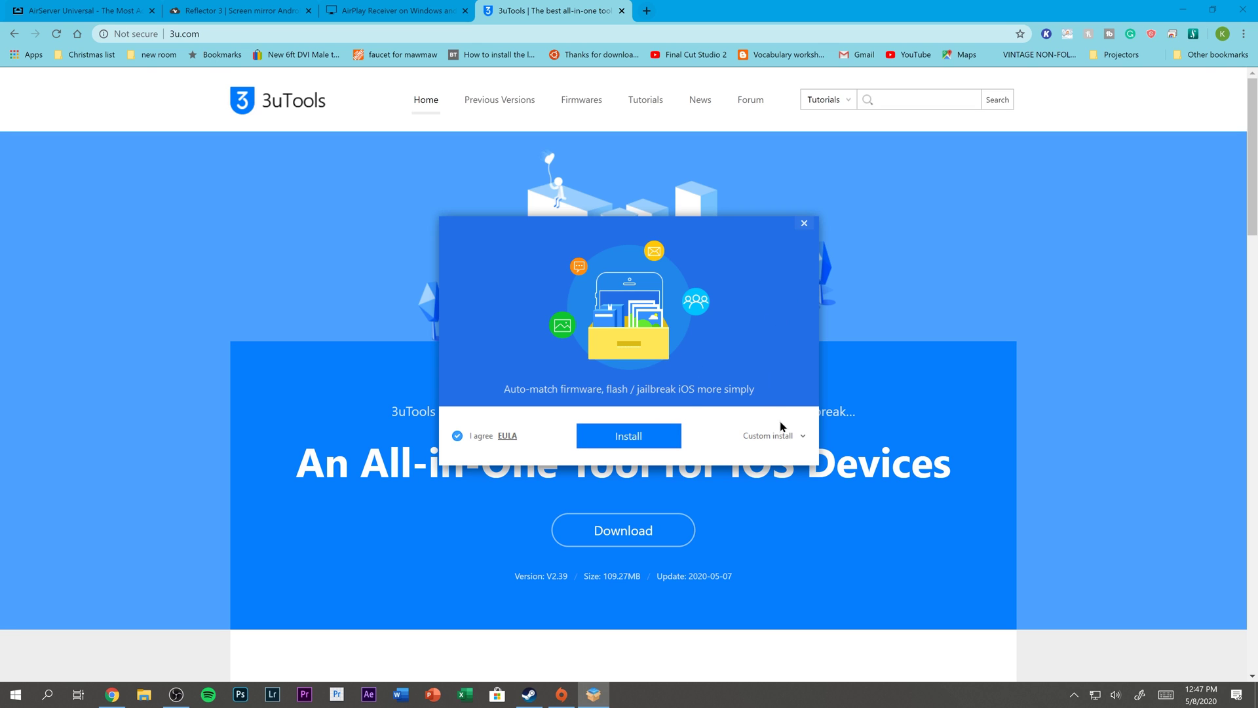
Reveal the custom install location C:\Program Files (x86)\3uTools\, then close the installer.
{"action": "left_click", "coordinate": [801, 438]}
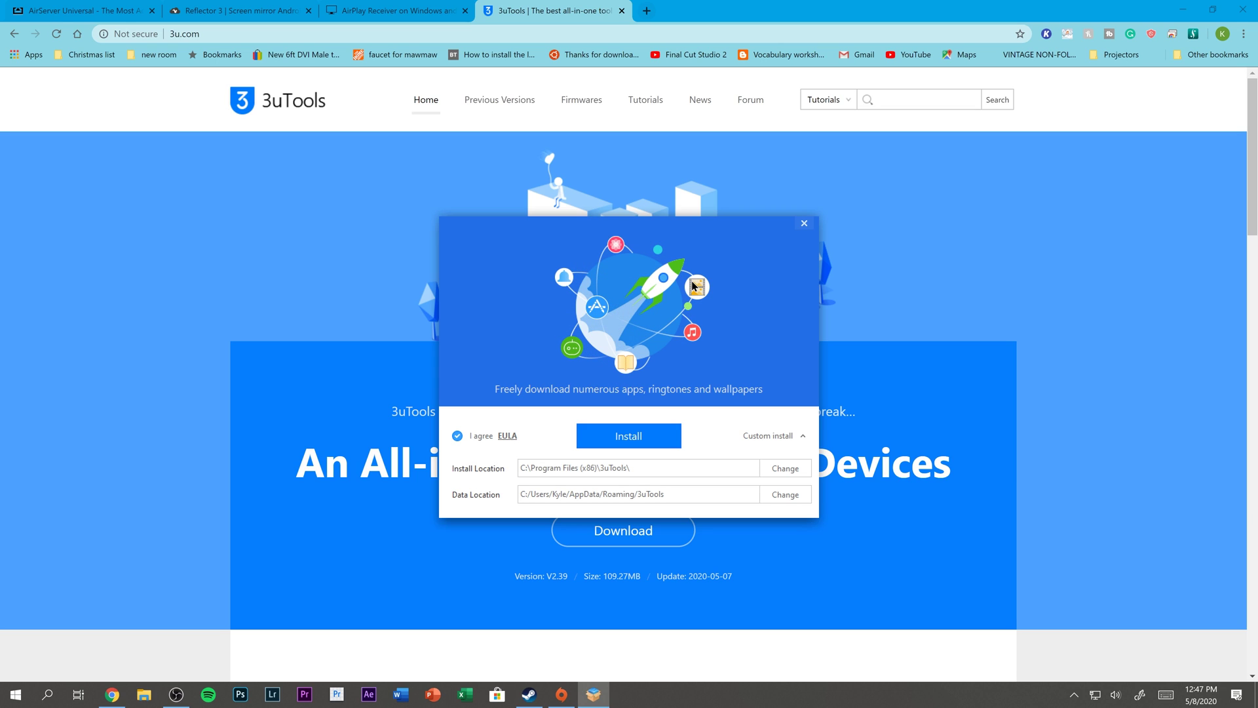
{"action": "left_click", "coordinate": [804, 223]}
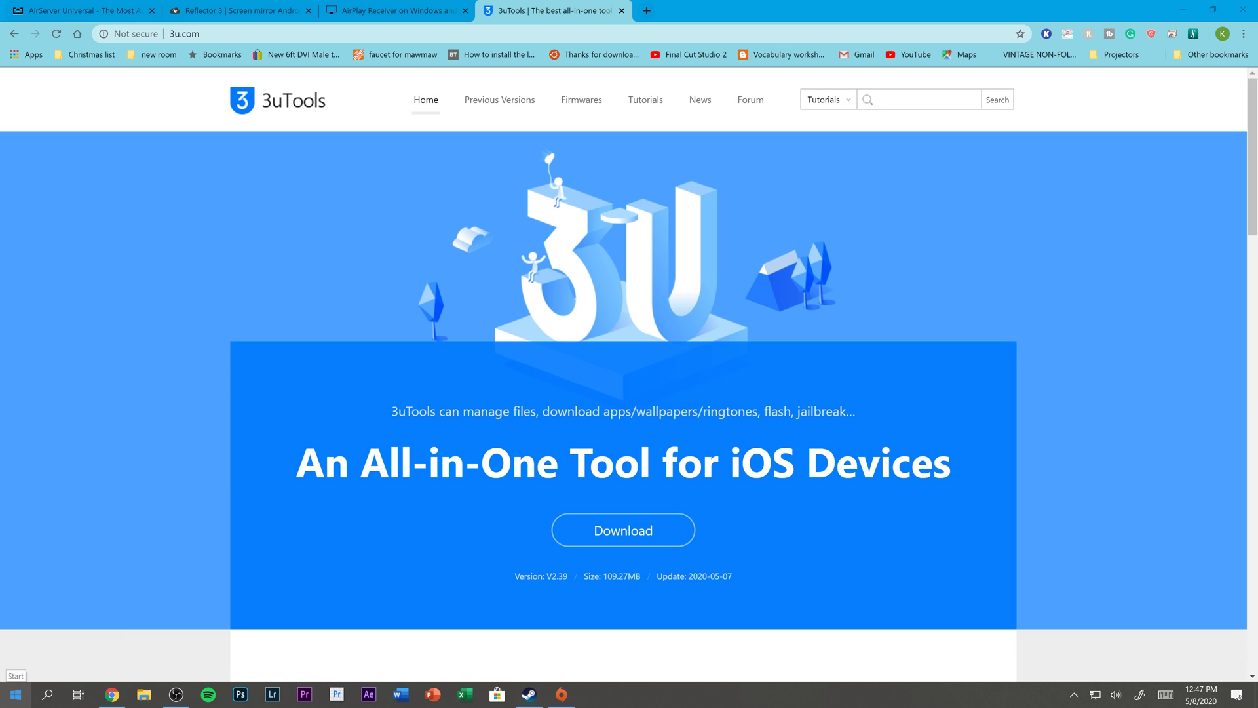
Search the Start menu for '3u' and launch 3uTools V2.39.
{"action": "left_click", "coordinate": [16, 694]}
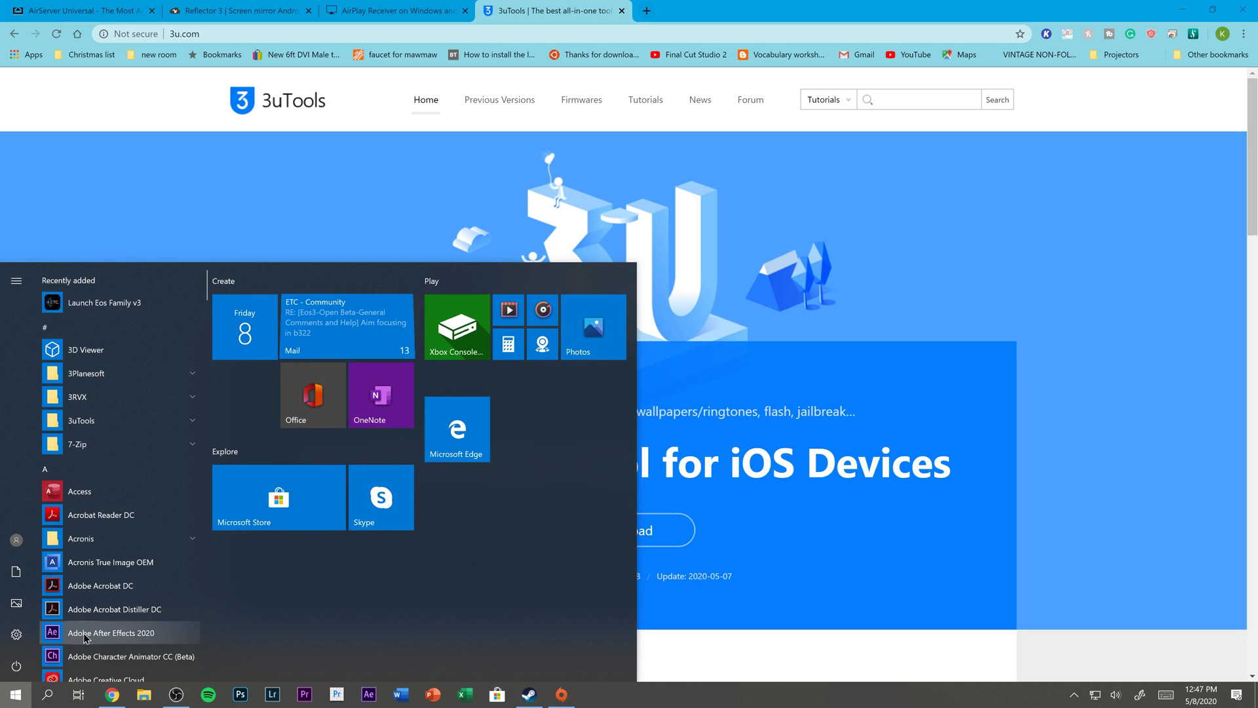
{"action": "type", "text": "3u"}
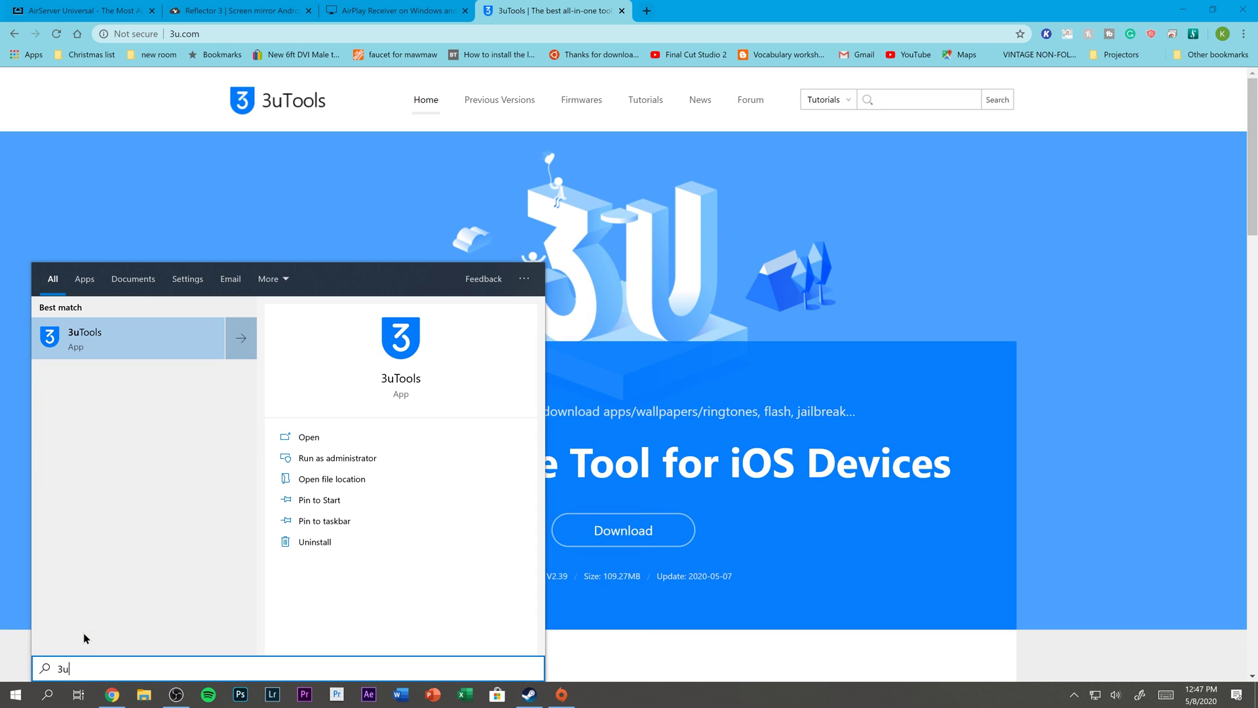
{"action": "key", "text": "Return"}
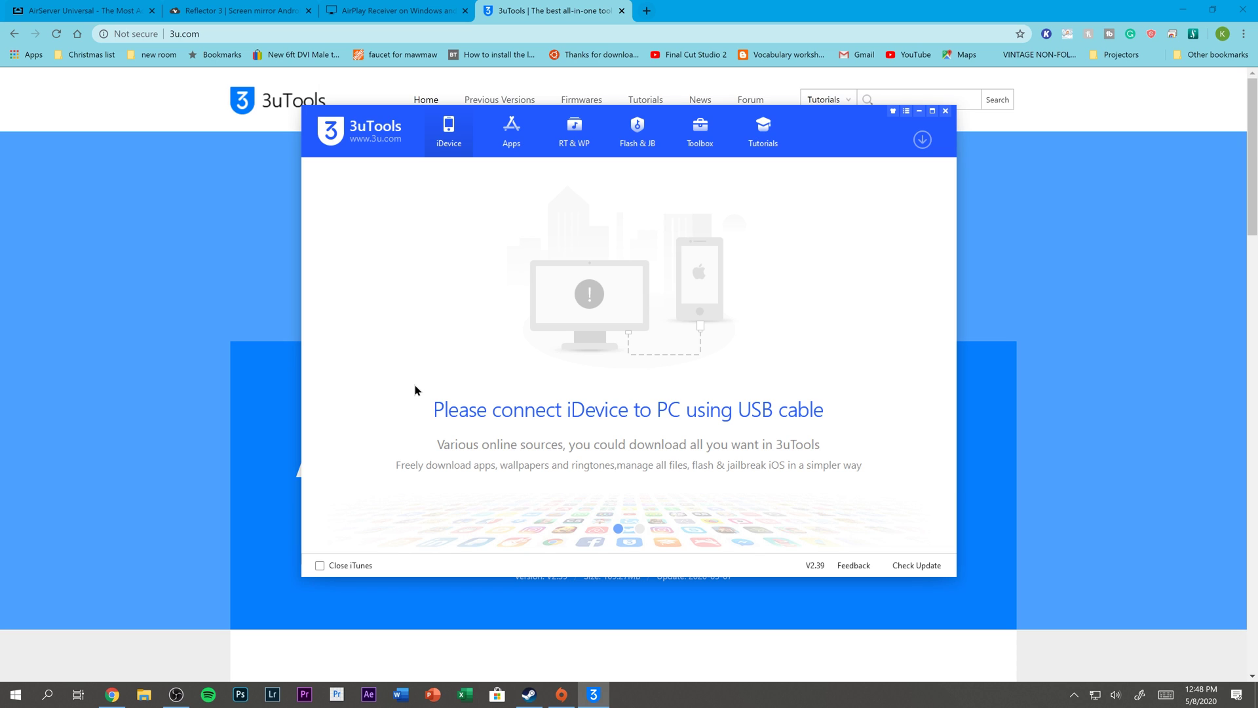
Launch 3uAirPlayer from the 3uTools Toolbox.
{"action": "left_click", "coordinate": [701, 131]}
{"action": "left_click", "coordinate": [599, 241]}
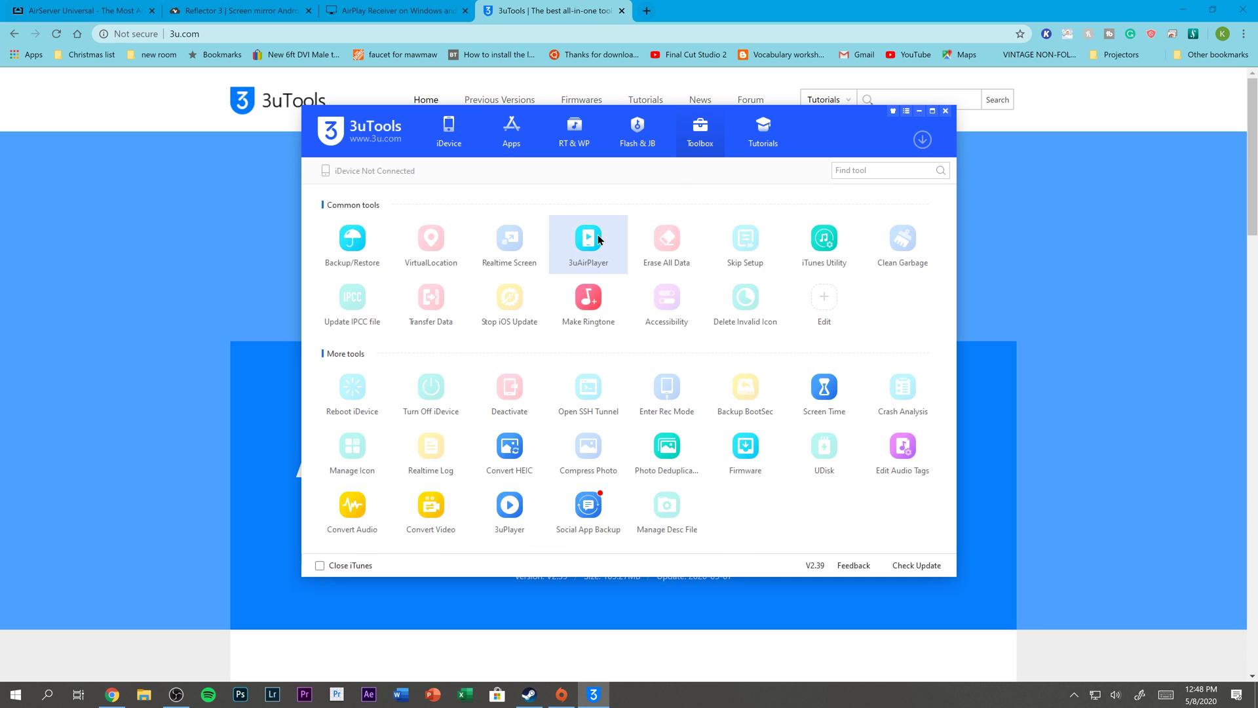
{"action": "left_click", "coordinate": [604, 247]}
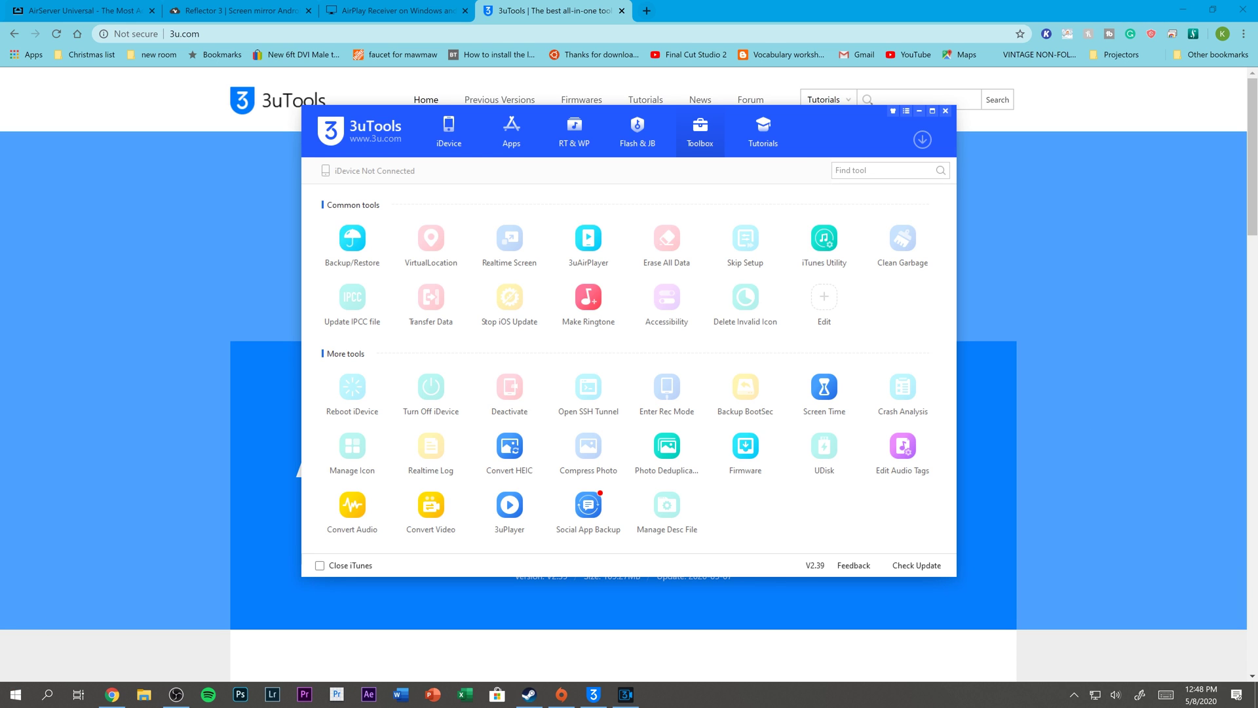
Close 3uAirPlayer's display settings and bring up its tray icon menu to quit it.
{"action": "scroll", "coordinate": [596, 511], "scroll_direction": "down", "scroll_amount": 5}
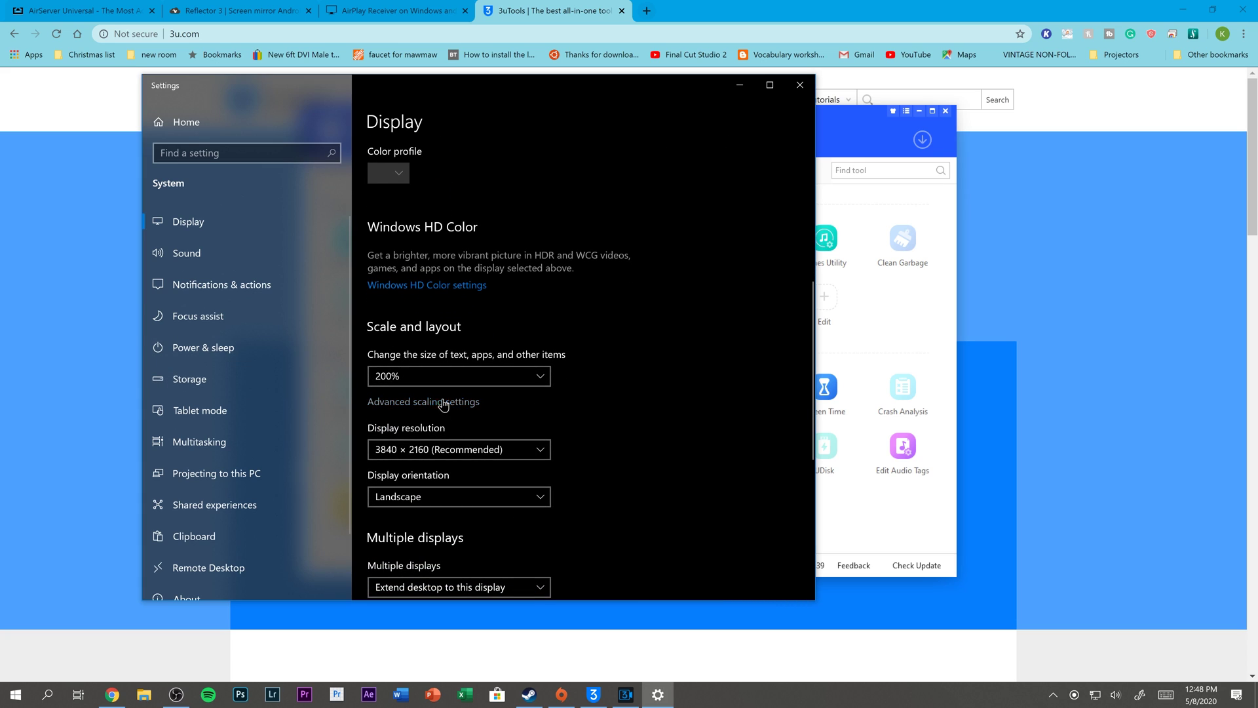
{"action": "left_click", "coordinate": [800, 84]}
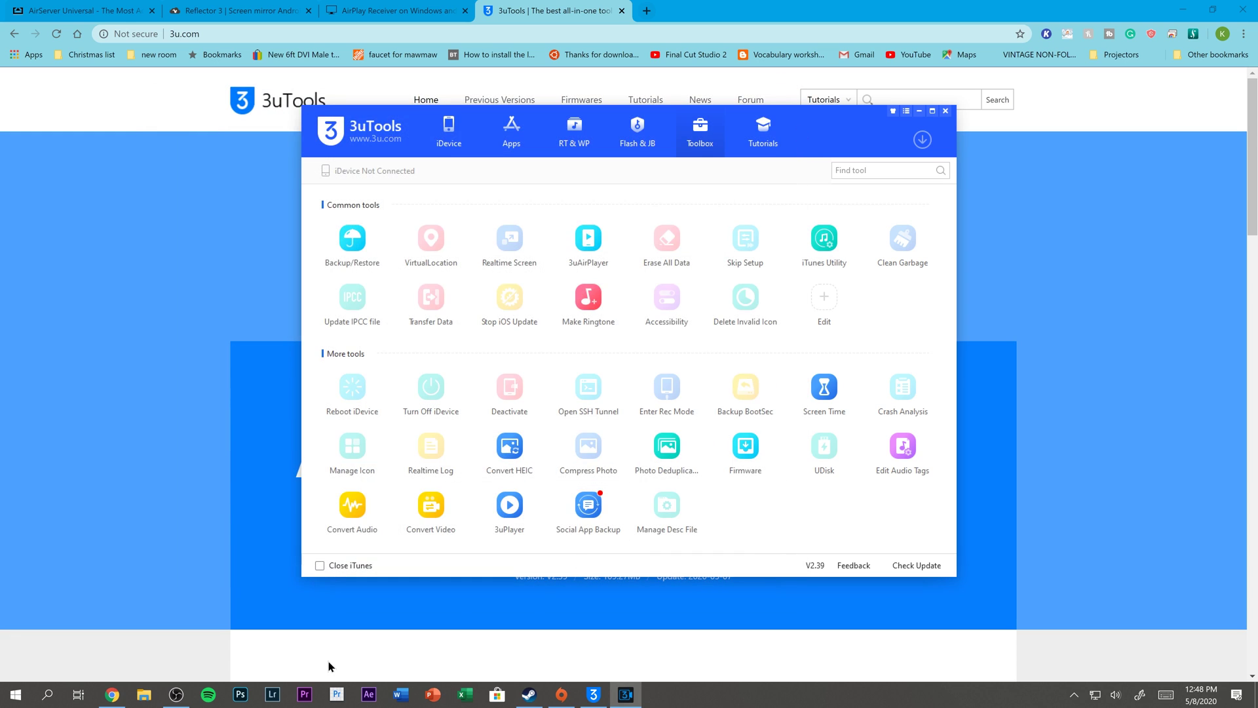
{"action": "left_click", "coordinate": [1075, 696]}
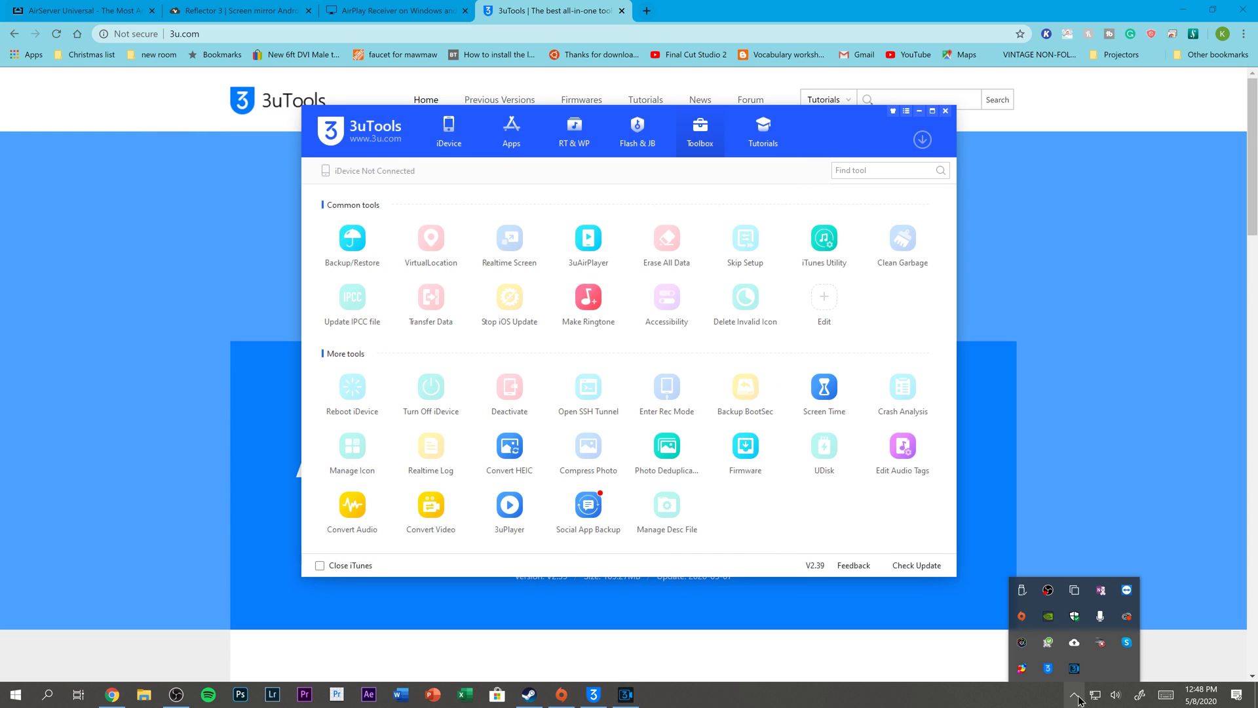
{"action": "right_click", "coordinate": [1074, 668]}
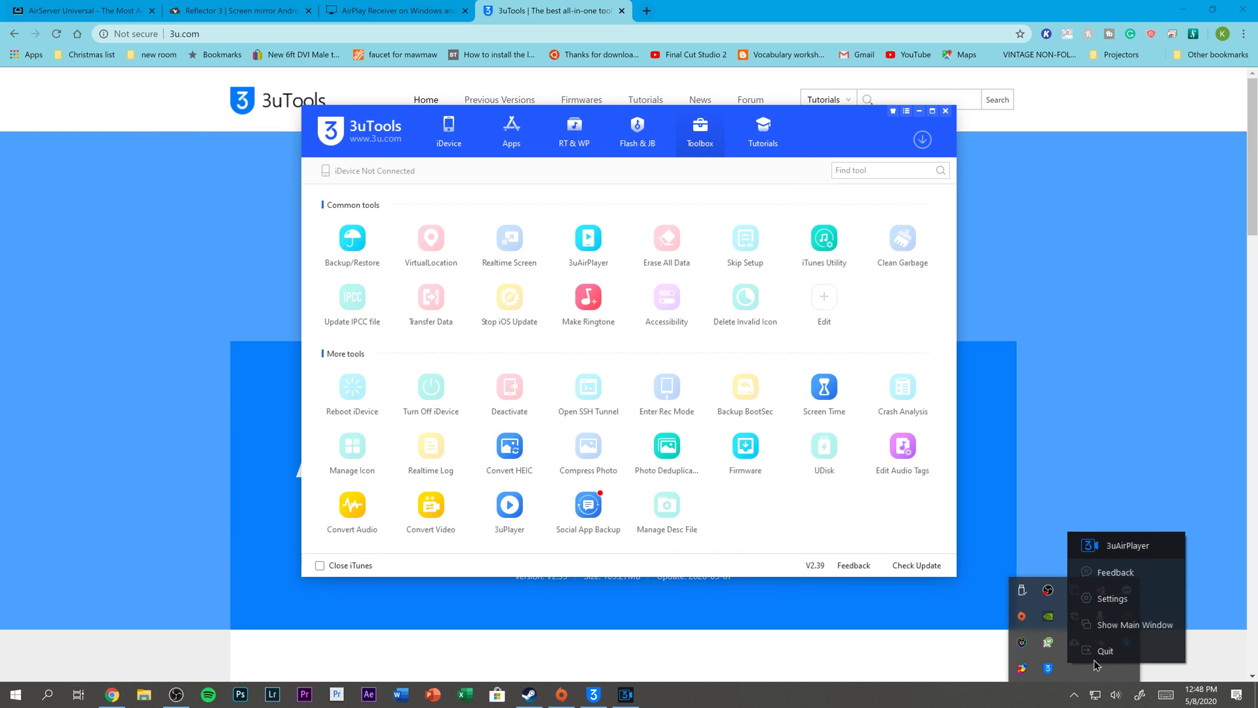
Browse to C:\Program Files (x86)\3uTools and select 3uAirPlayer.exe.
{"action": "left_click", "coordinate": [148, 700]}
{"action": "left_click", "coordinate": [343, 495]}
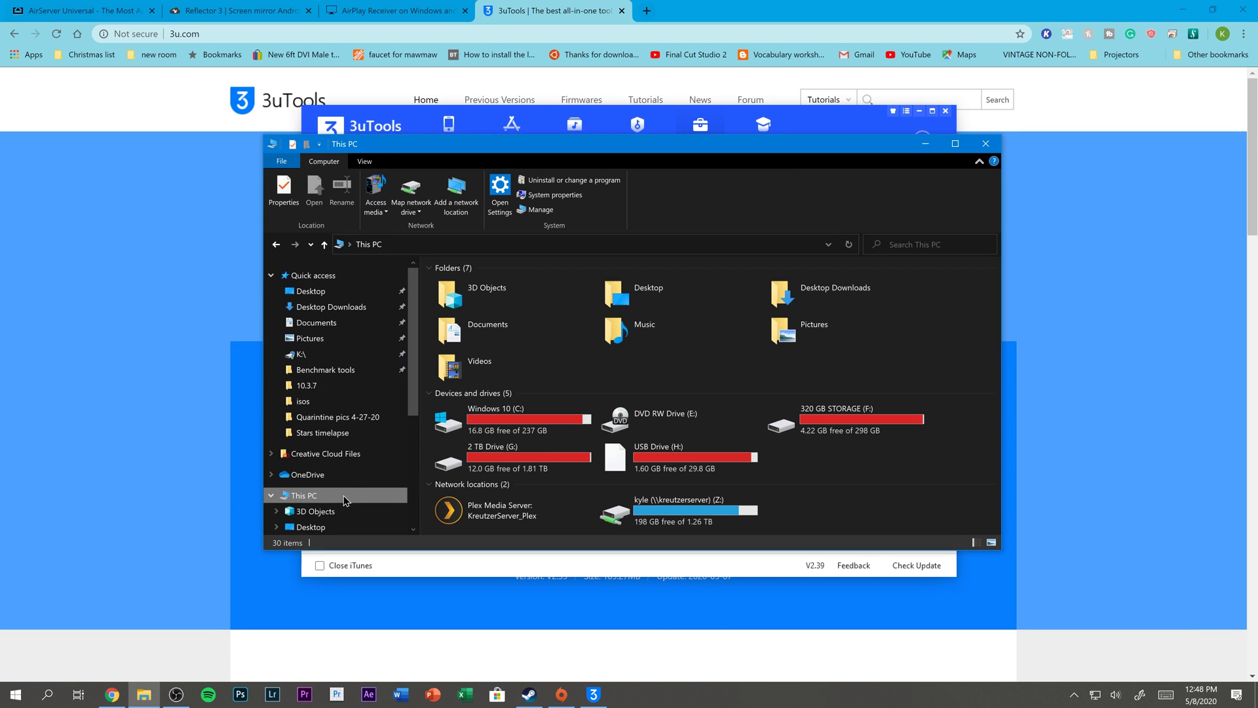
{"action": "double_click", "coordinate": [496, 431]}
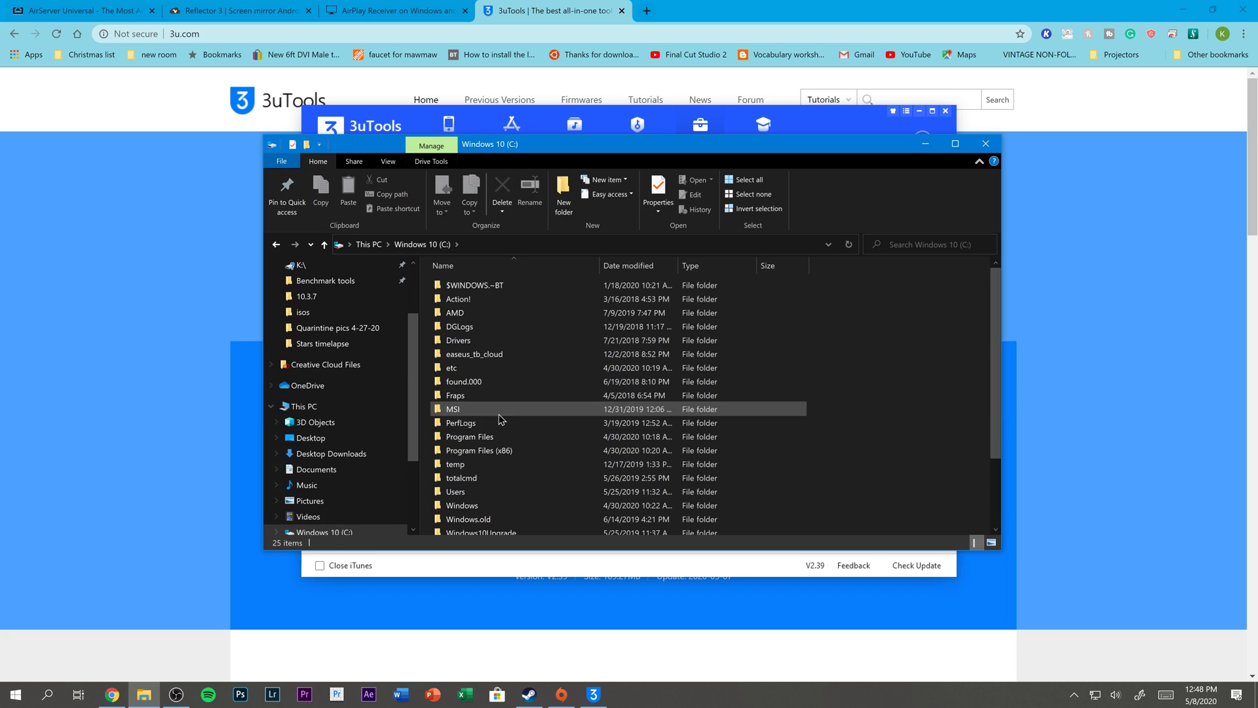
{"action": "double_click", "coordinate": [482, 452]}
{"action": "double_click", "coordinate": [469, 299]}
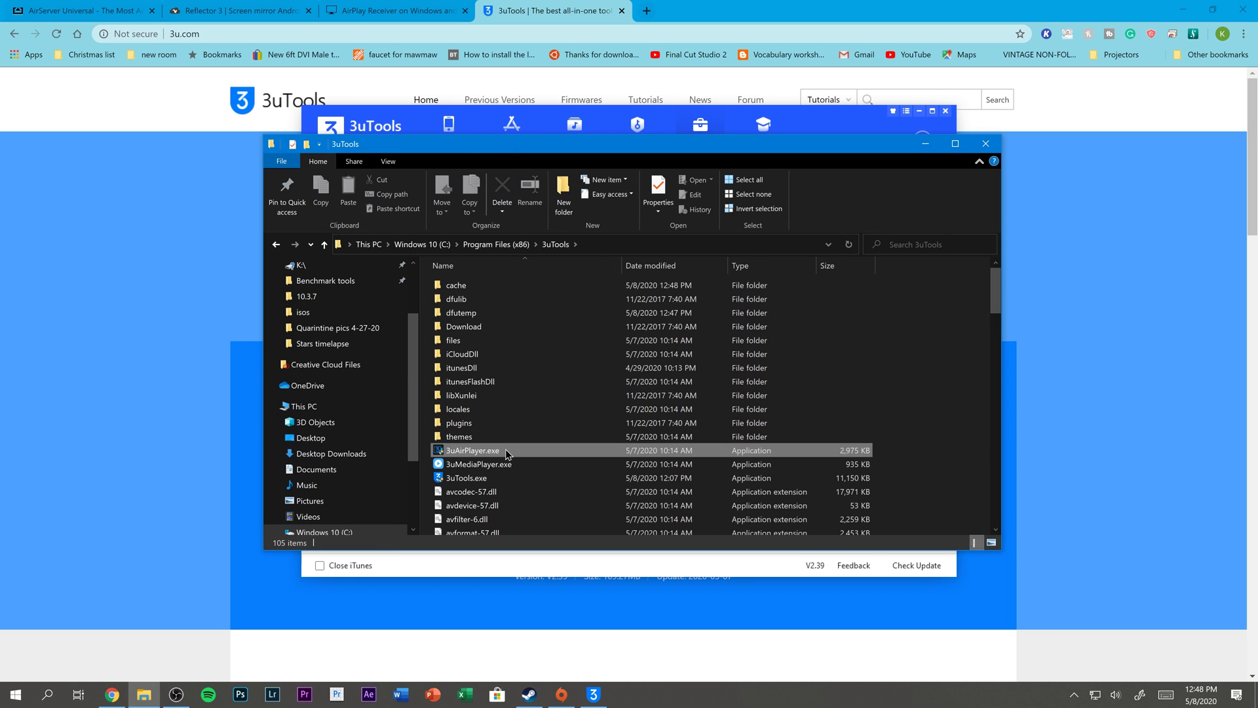
{"action": "left_click", "coordinate": [447, 451]}
Enable the high DPI scaling override, performed by Application, in 3uAirPlayer.exe's Compatibility properties.
{"action": "right_click", "coordinate": [445, 451]}
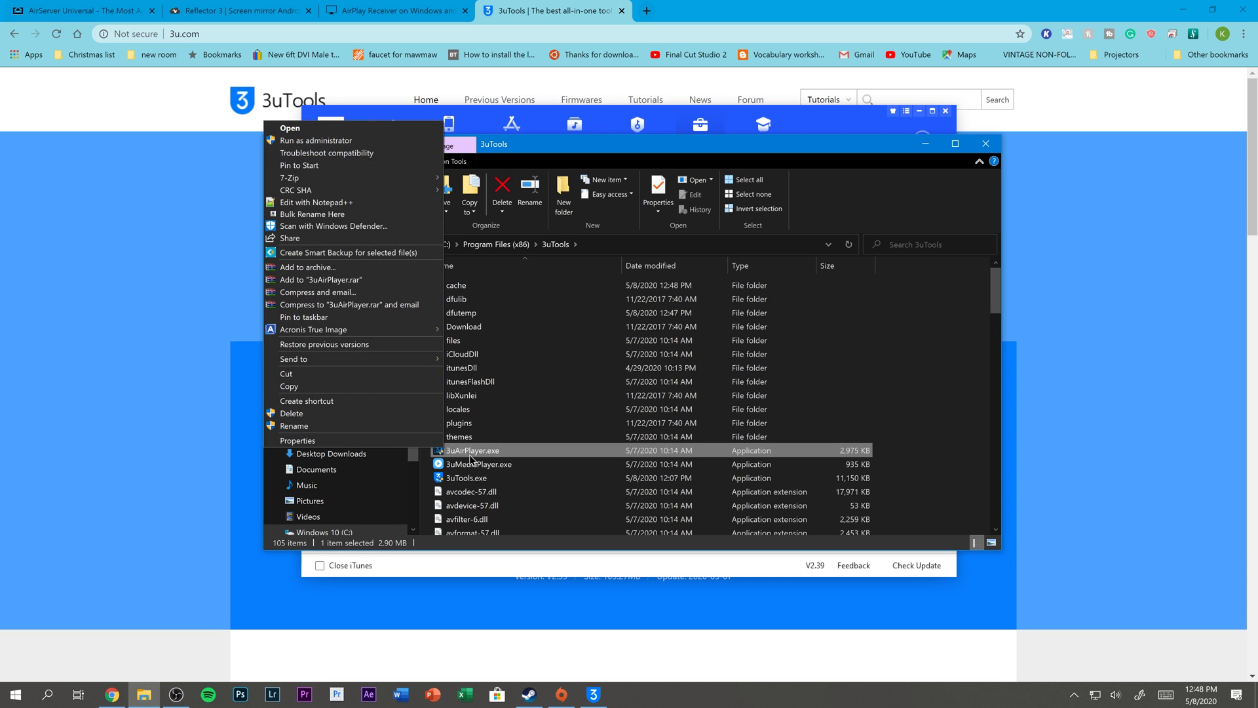
{"action": "left_click", "coordinate": [398, 440]}
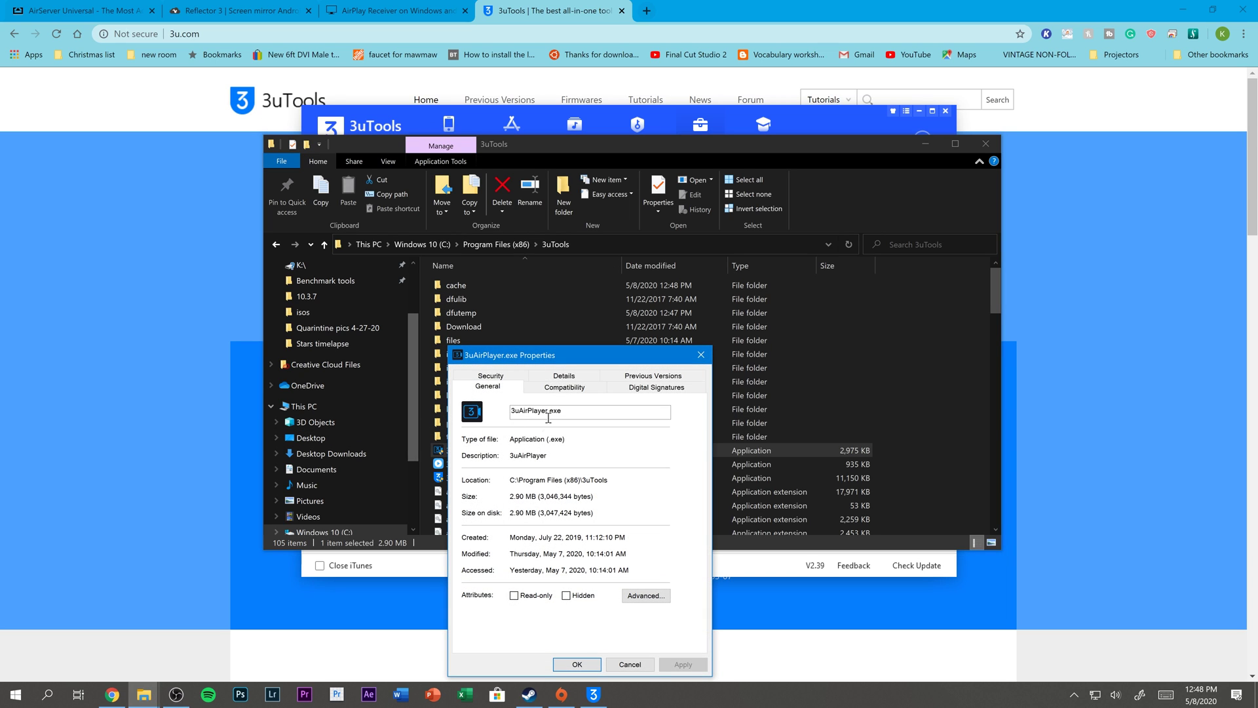
{"action": "left_click", "coordinate": [562, 388]}
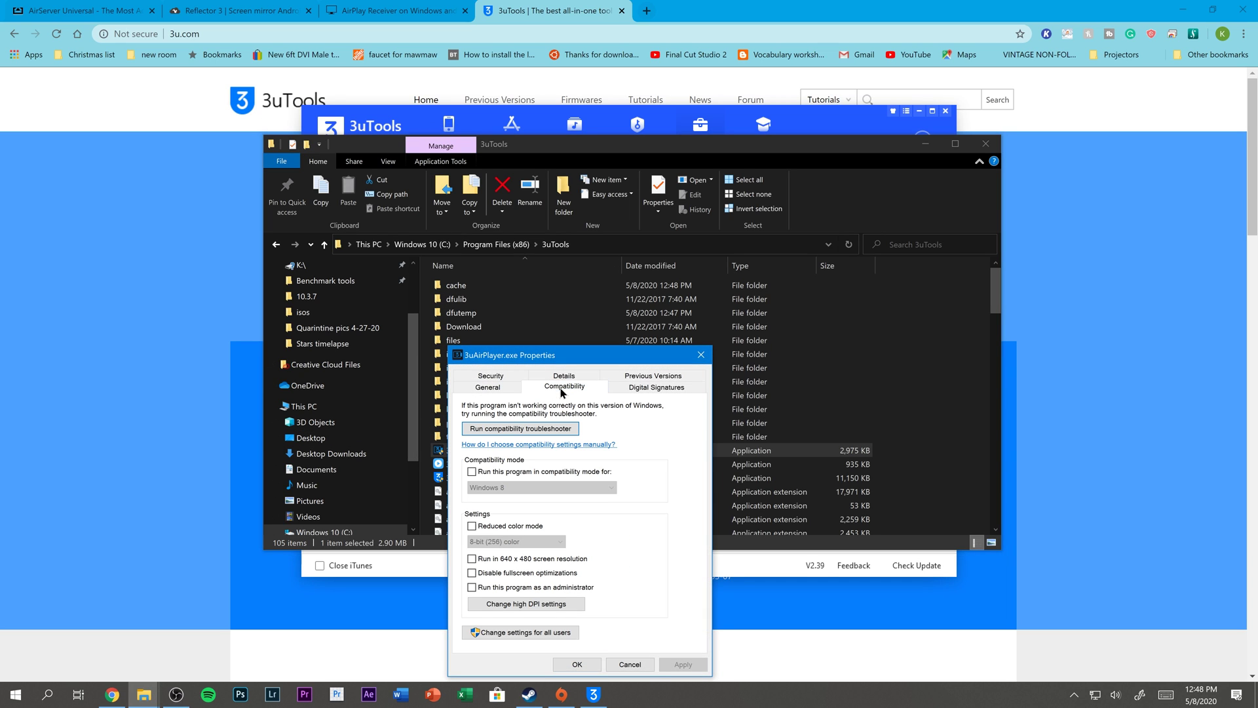
{"action": "left_click", "coordinate": [530, 602]}
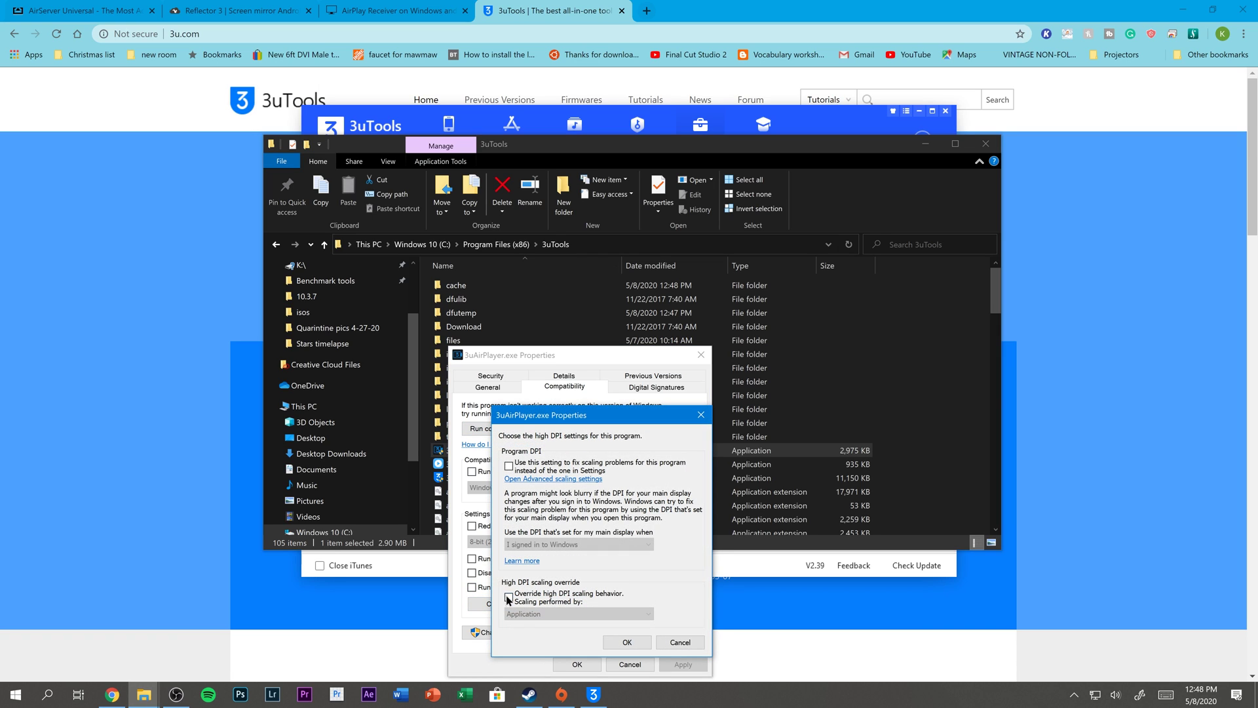
{"action": "left_click", "coordinate": [509, 597]}
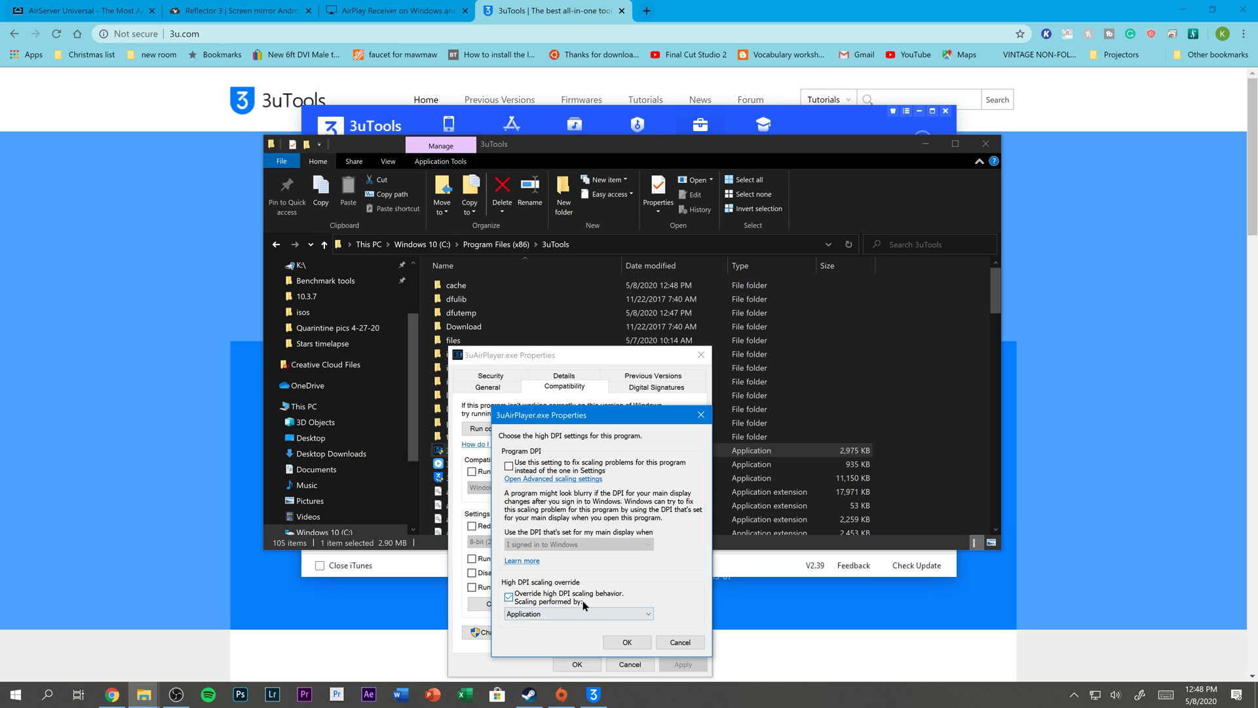
{"action": "left_click", "coordinate": [530, 614]}
{"action": "left_click", "coordinate": [528, 612]}
{"action": "left_click", "coordinate": [627, 642]}
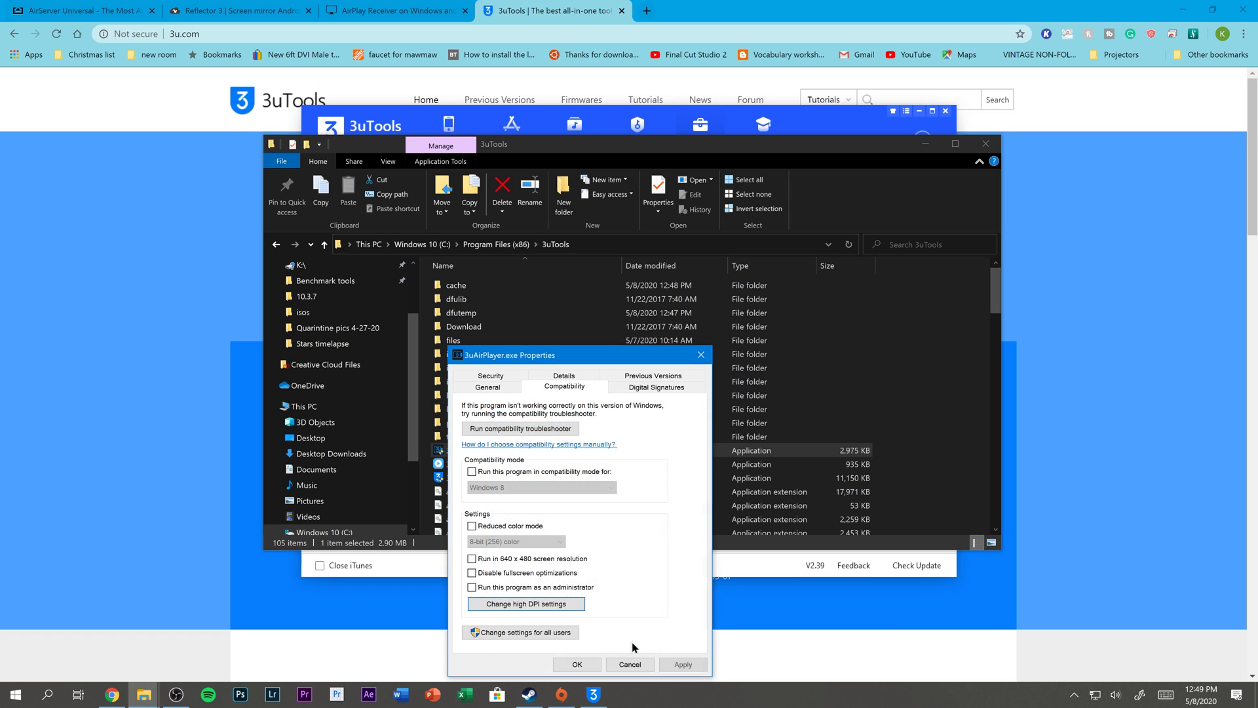
{"action": "left_click", "coordinate": [569, 664]}
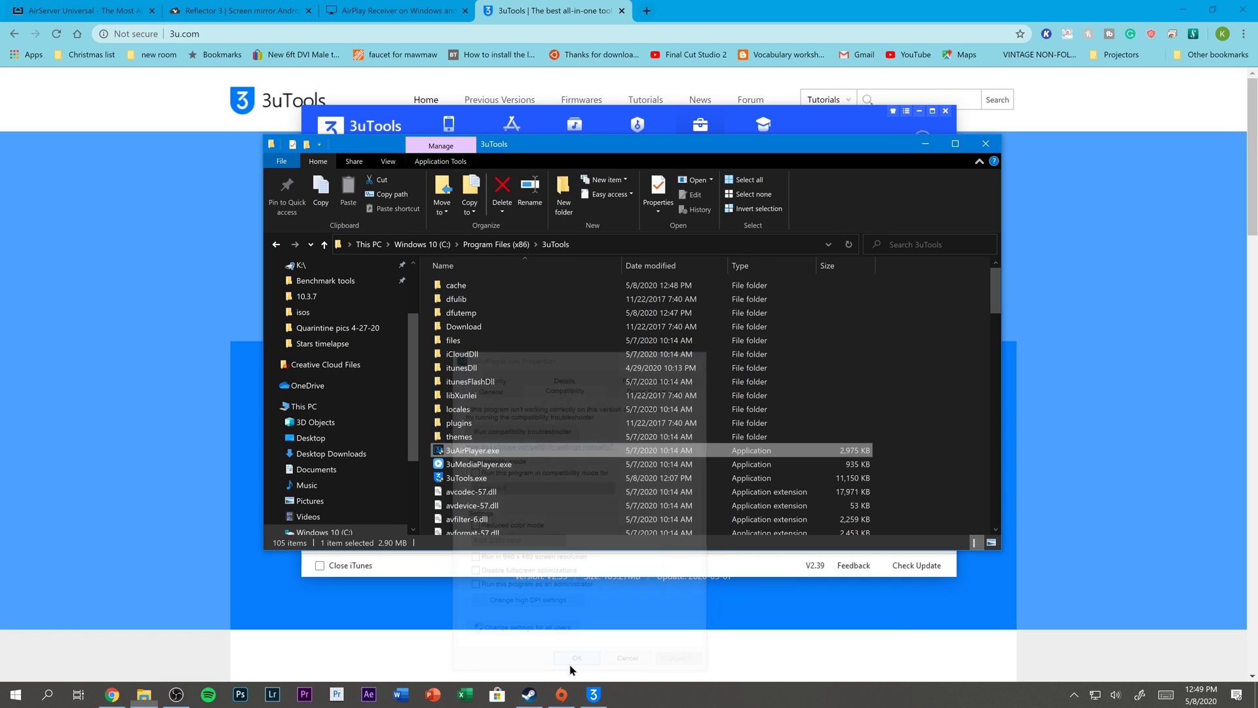
Close File Explorer, then center and maximize the 3uAirPlayer window.
{"action": "left_click", "coordinate": [977, 147]}
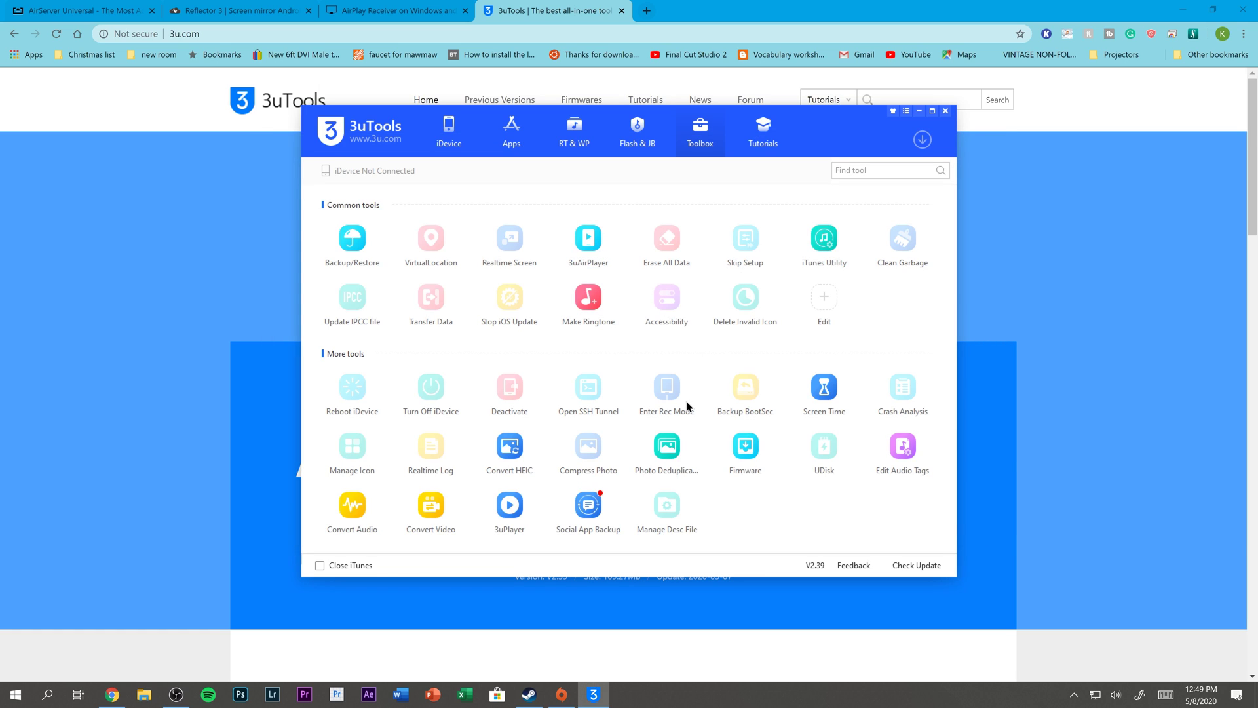
{"action": "left_click_drag", "start_coordinate": [815, 176], "coordinate": [355, 205]}
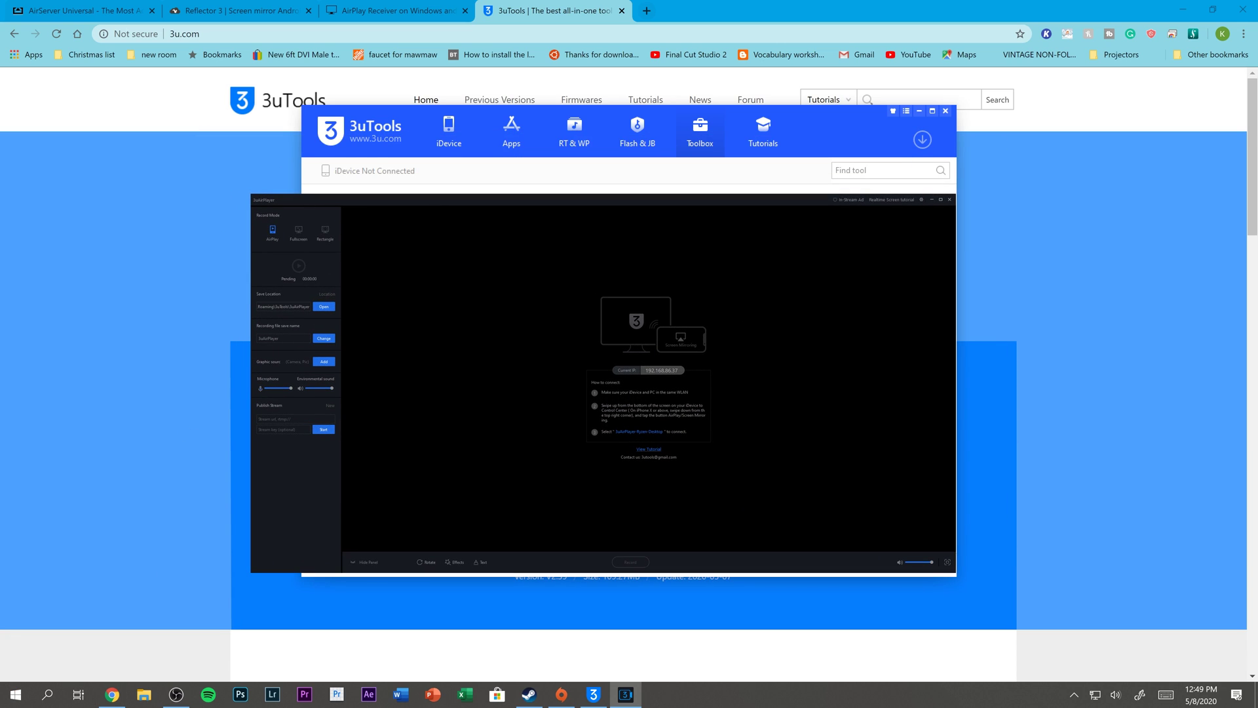
{"action": "left_click", "coordinate": [943, 202]}
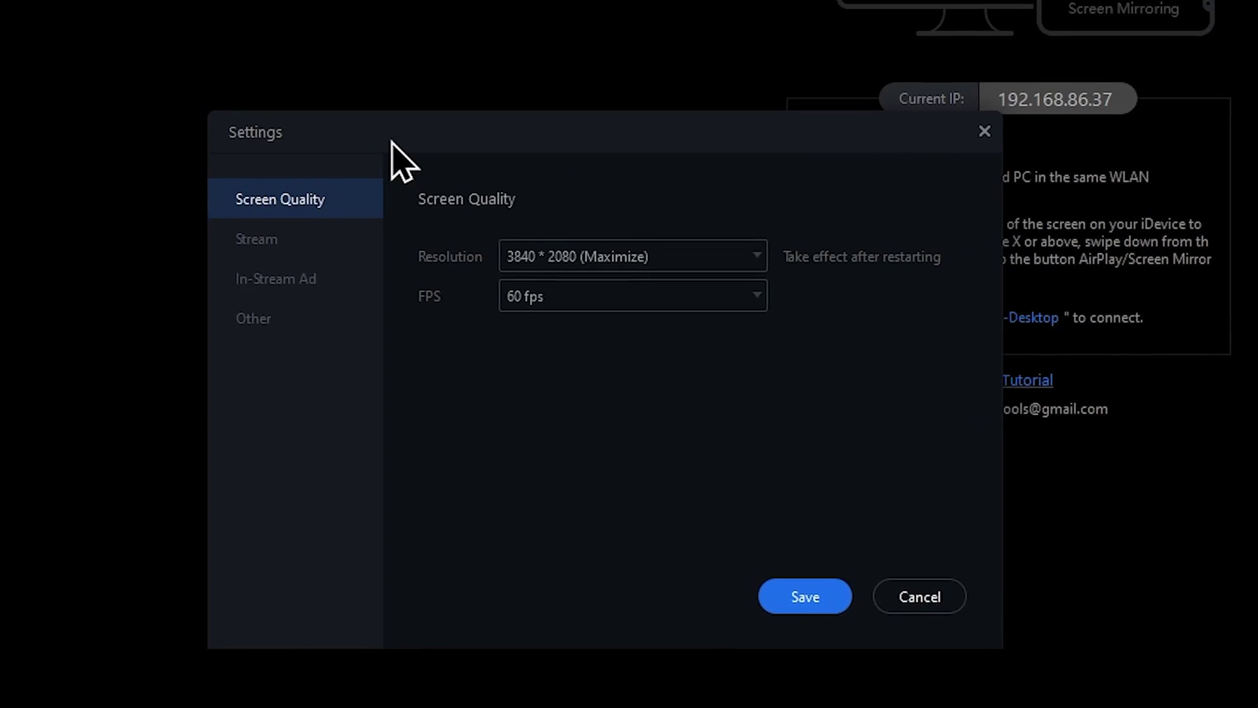
After trying 1080 * 1920 and 1024 * 768, save 3840 * 2080 (Maximize) resolution at 60 fps.
{"action": "left_click", "coordinate": [527, 303]}
{"action": "left_click", "coordinate": [565, 339]}
{"action": "left_click", "coordinate": [609, 239]}
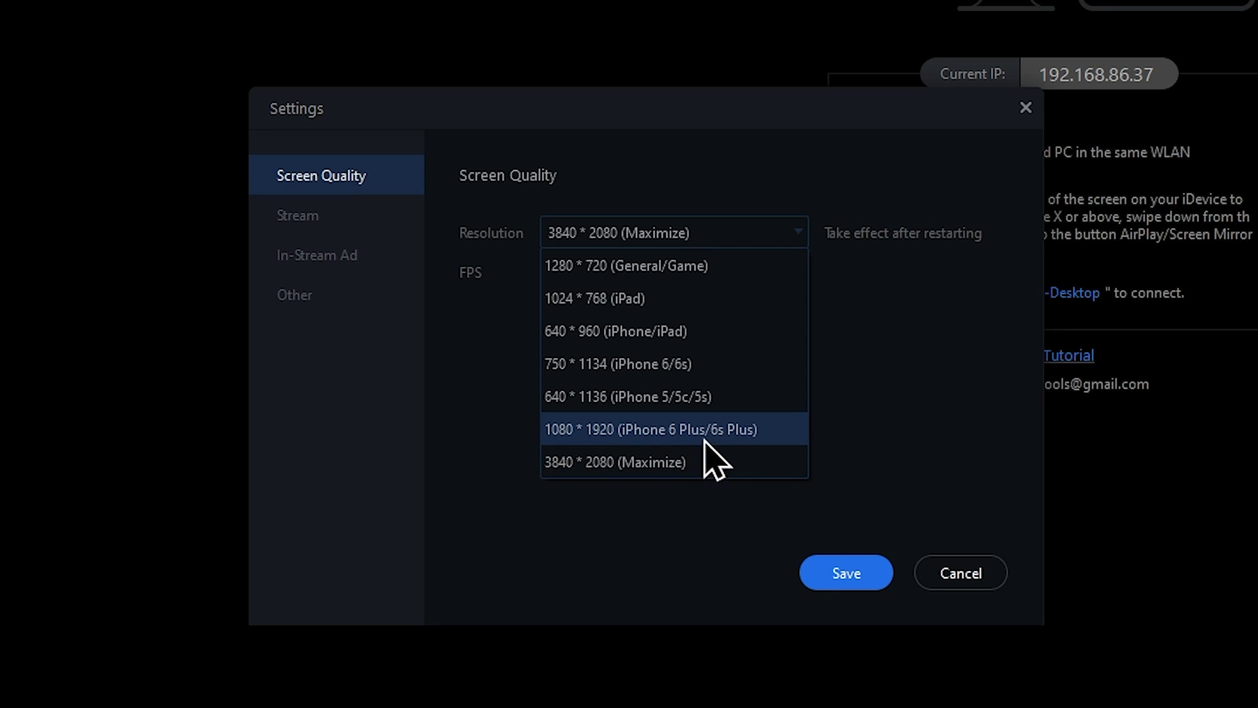
{"action": "left_click", "coordinate": [737, 429]}
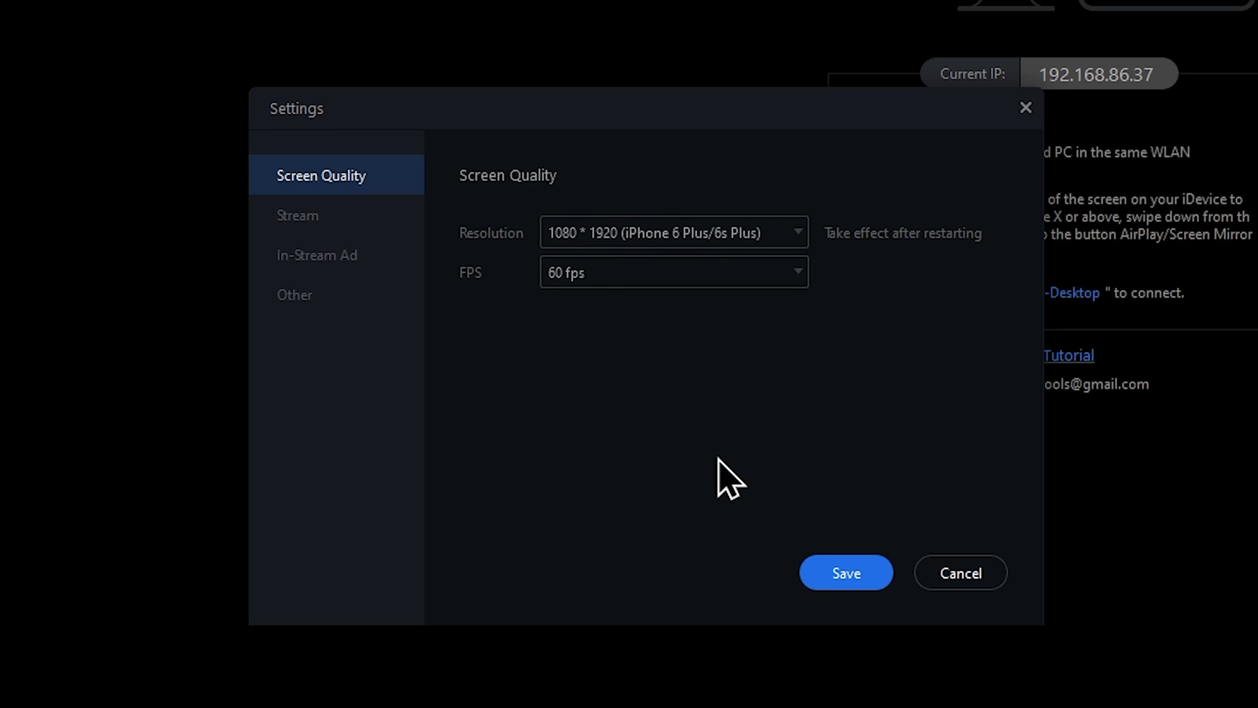
{"action": "left_click", "coordinate": [773, 239]}
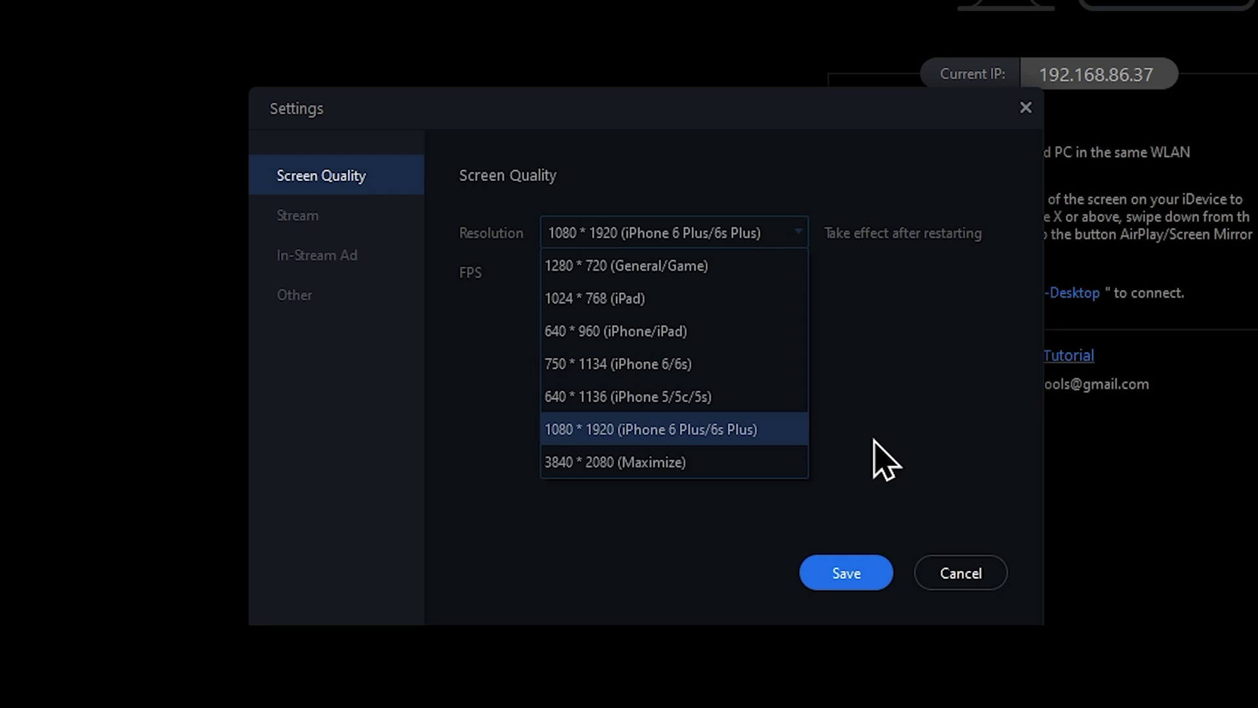
{"action": "left_click", "coordinate": [685, 302]}
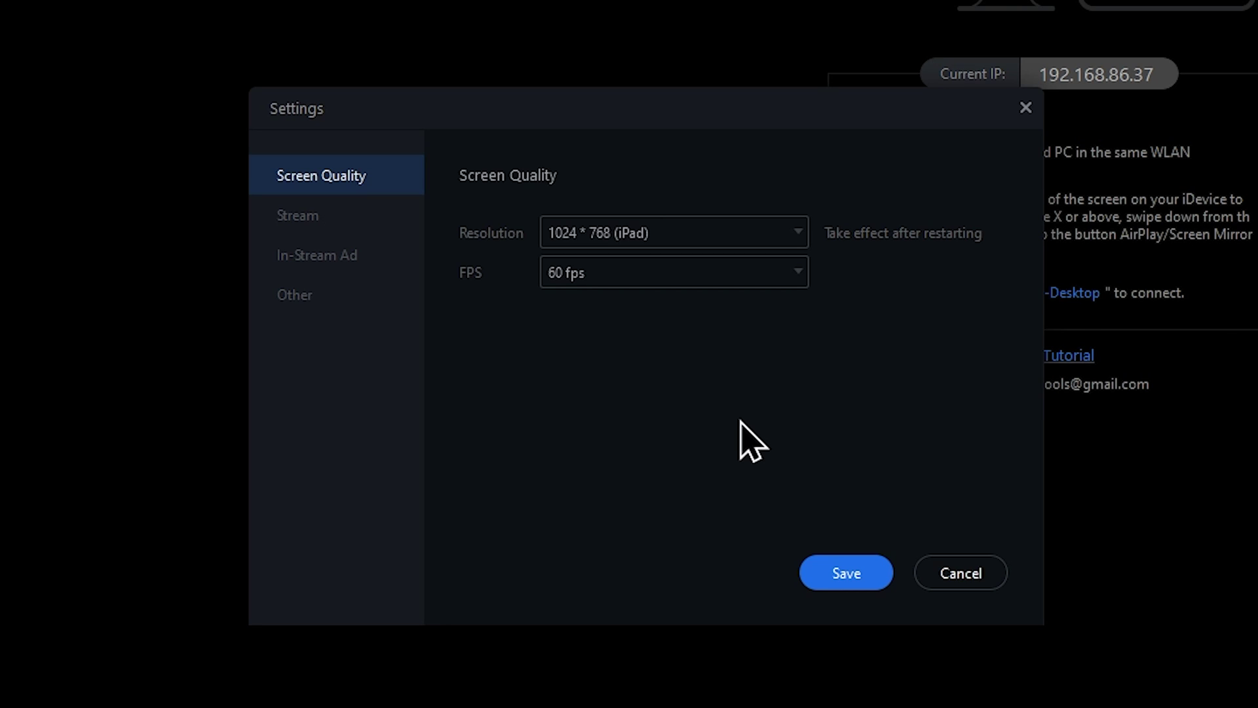
{"action": "left_click", "coordinate": [678, 234]}
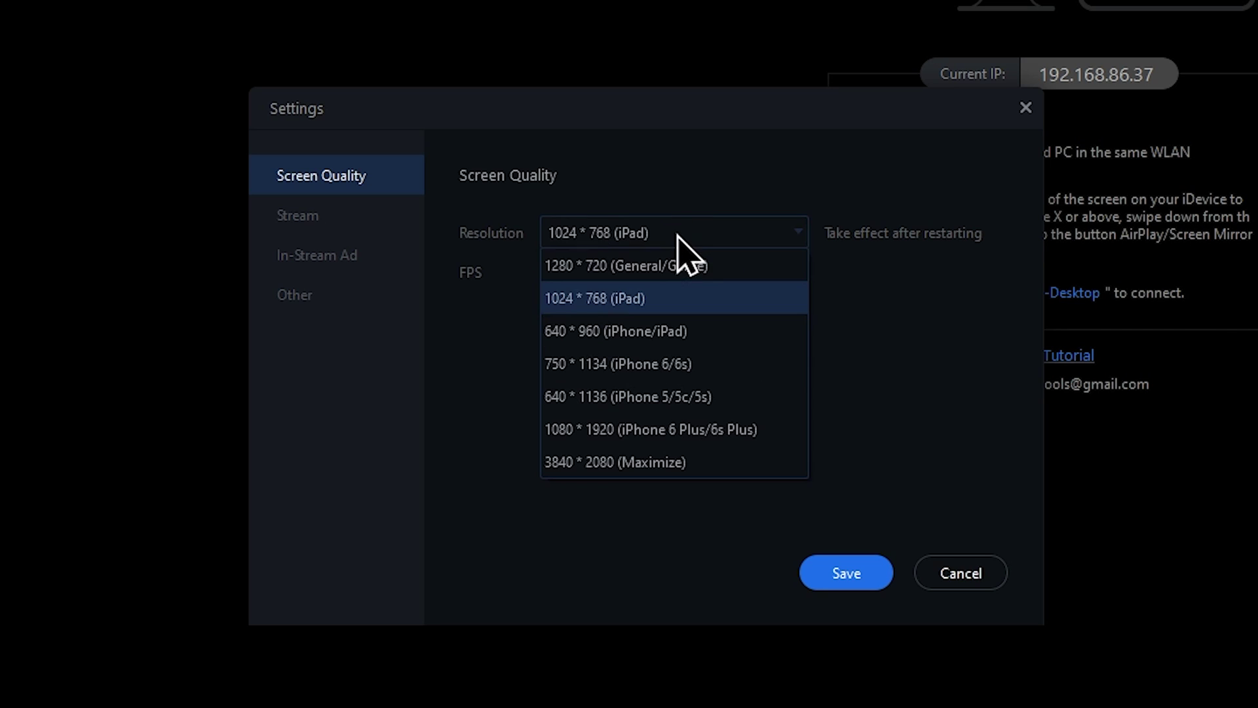
{"action": "left_click", "coordinate": [713, 461]}
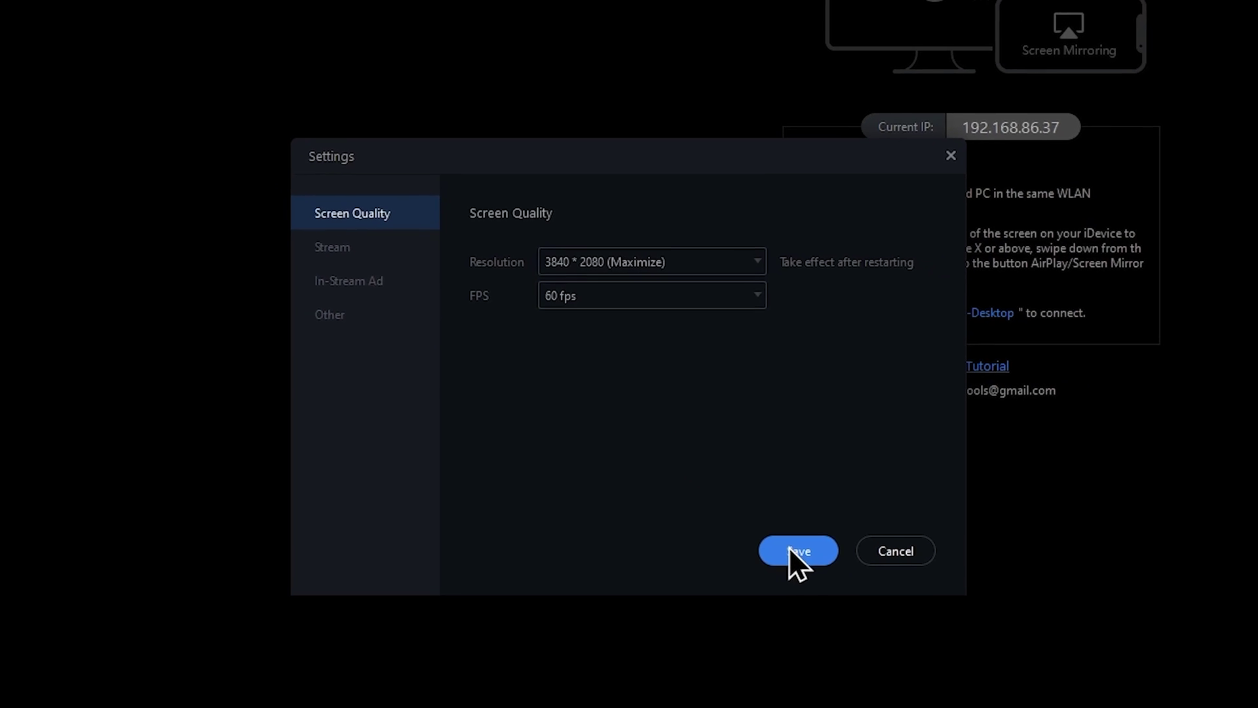
{"action": "left_click", "coordinate": [793, 550]}
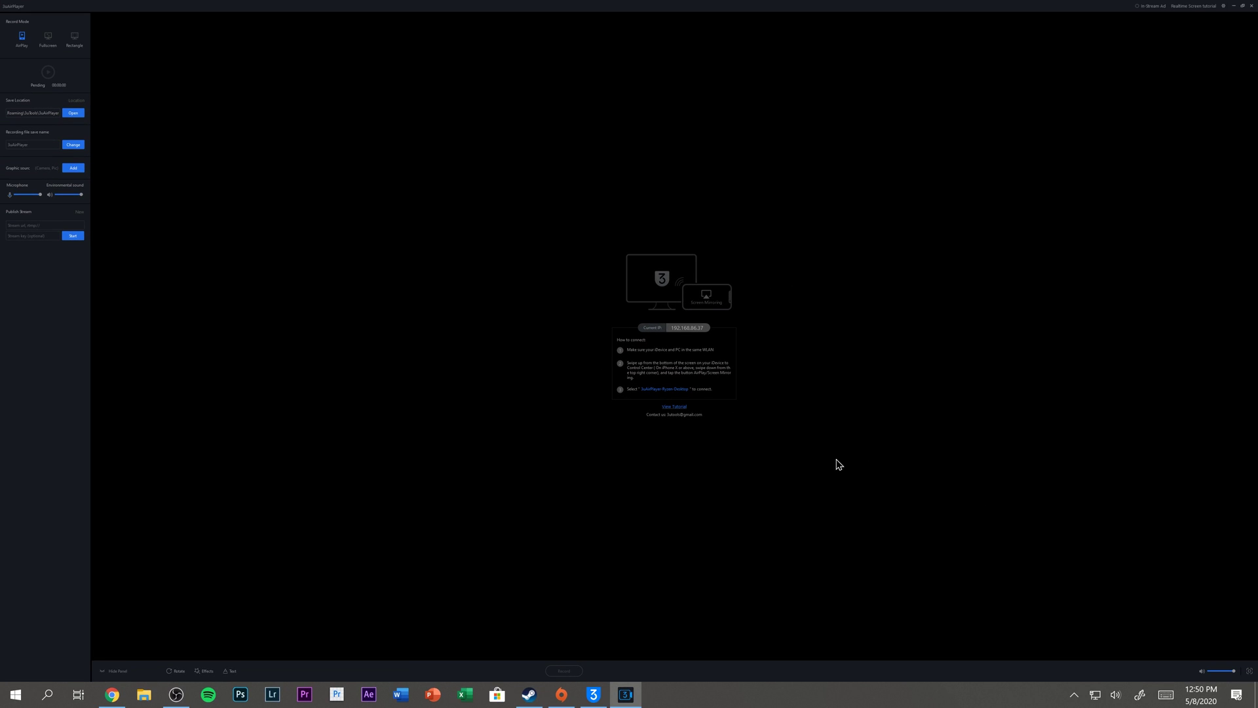
Quit 3uAirPlayer from its system tray icon.
{"action": "left_click", "coordinate": [1074, 694]}
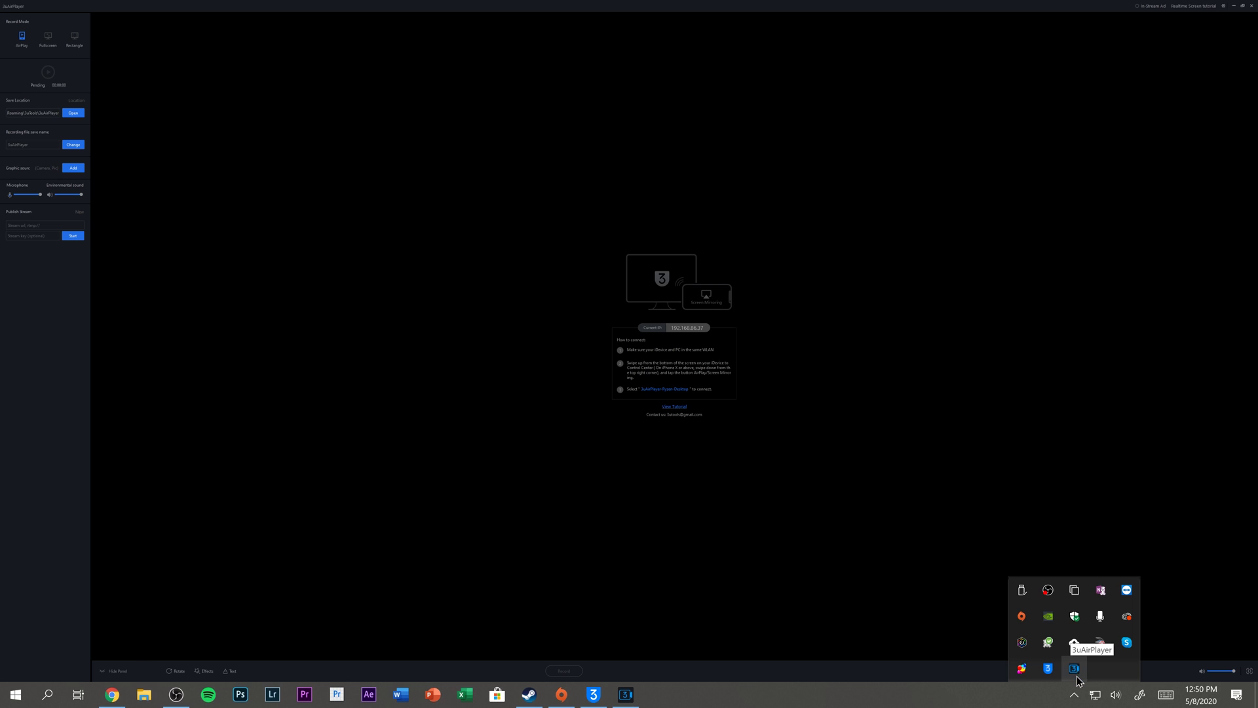
{"action": "right_click", "coordinate": [1075, 670]}
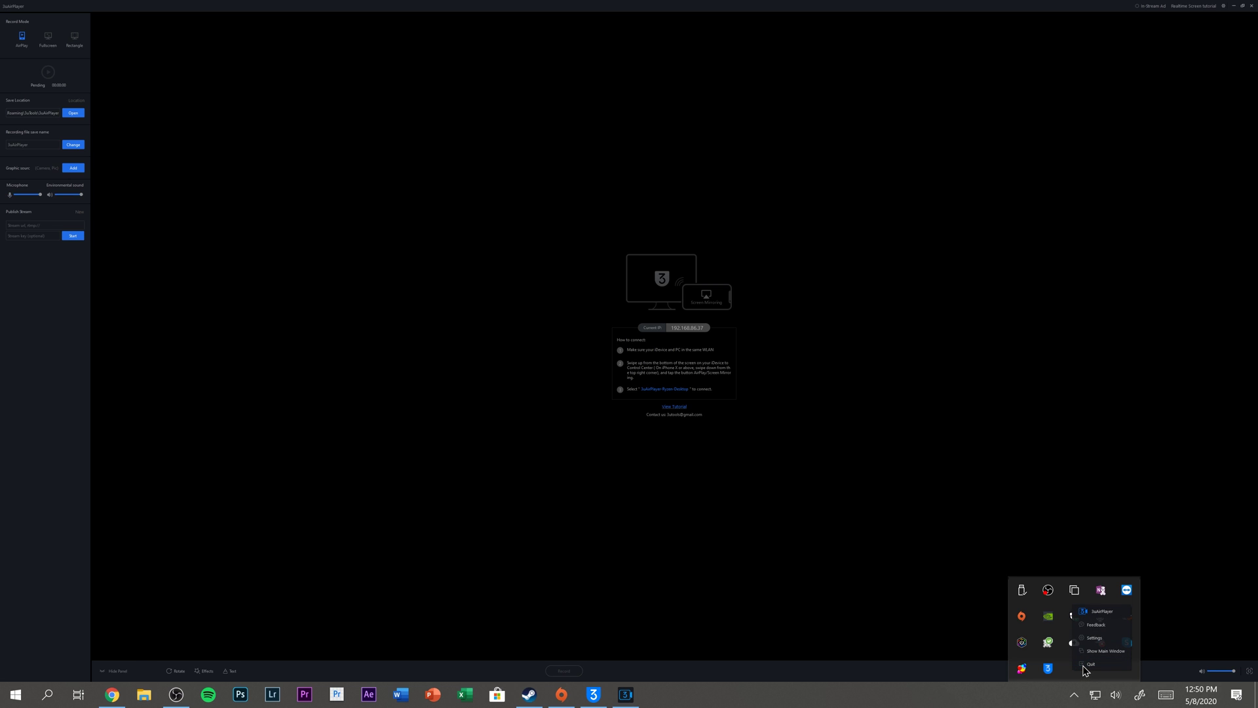
{"action": "left_click", "coordinate": [1096, 663]}
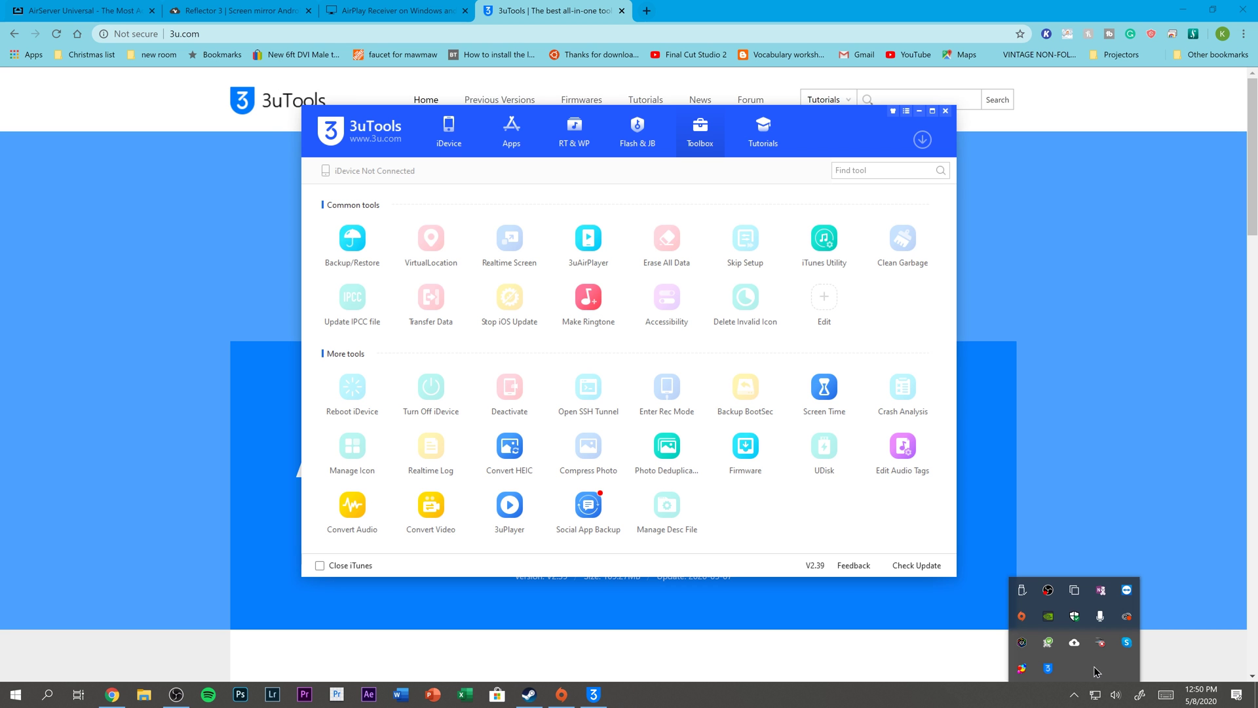
Relaunch 3uAirPlayer from 3uTools and maximize its window to fill the screen.
{"action": "left_click", "coordinate": [586, 254]}
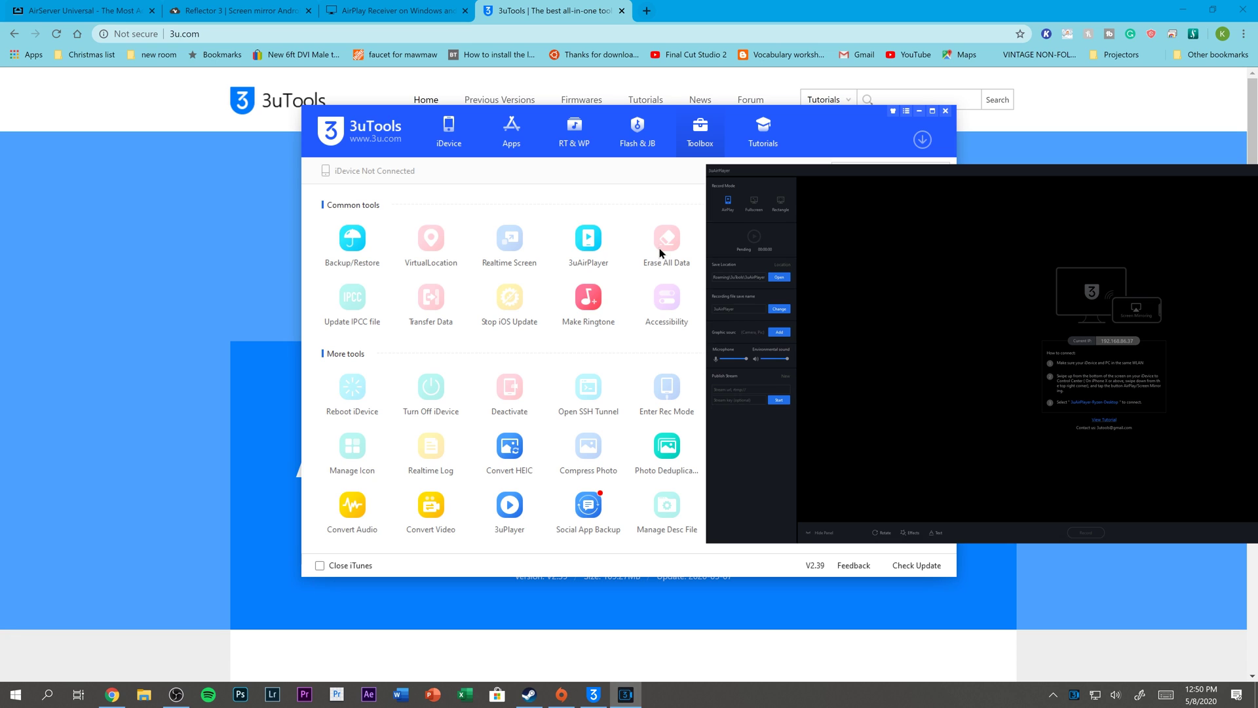
{"action": "left_click_drag", "start_coordinate": [824, 171], "coordinate": [622, 213]}
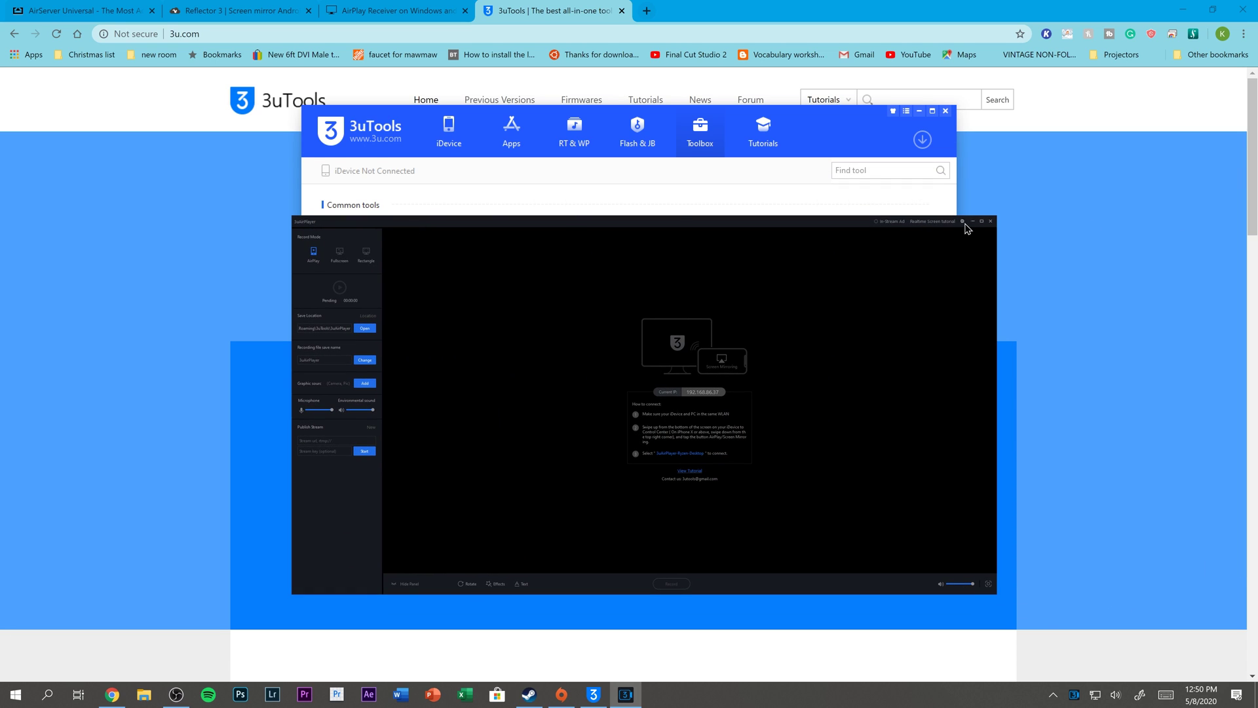
{"action": "left_click", "coordinate": [981, 221]}
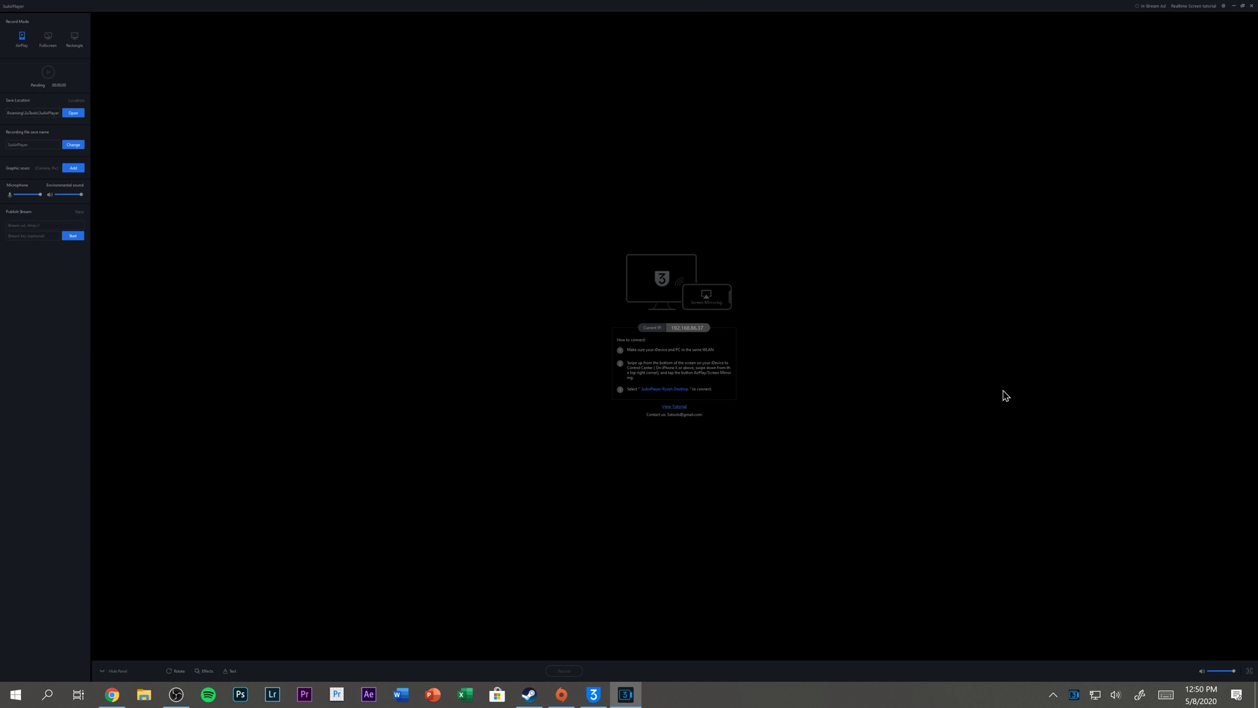